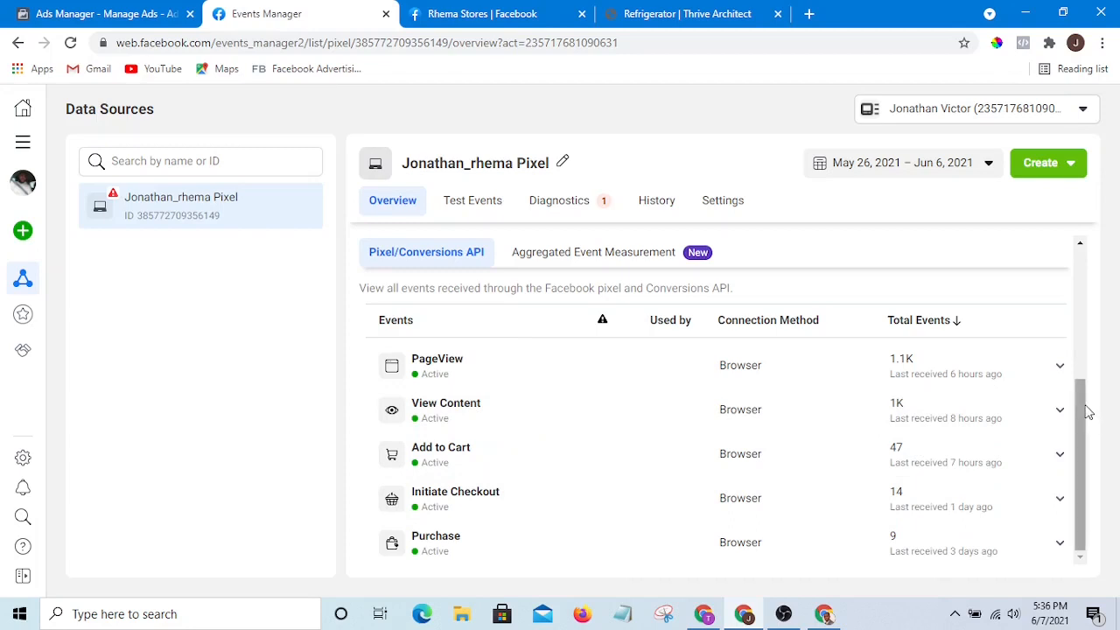
pyautogui.moveTo(1083, 411); pyautogui.dragTo(1083, 443)
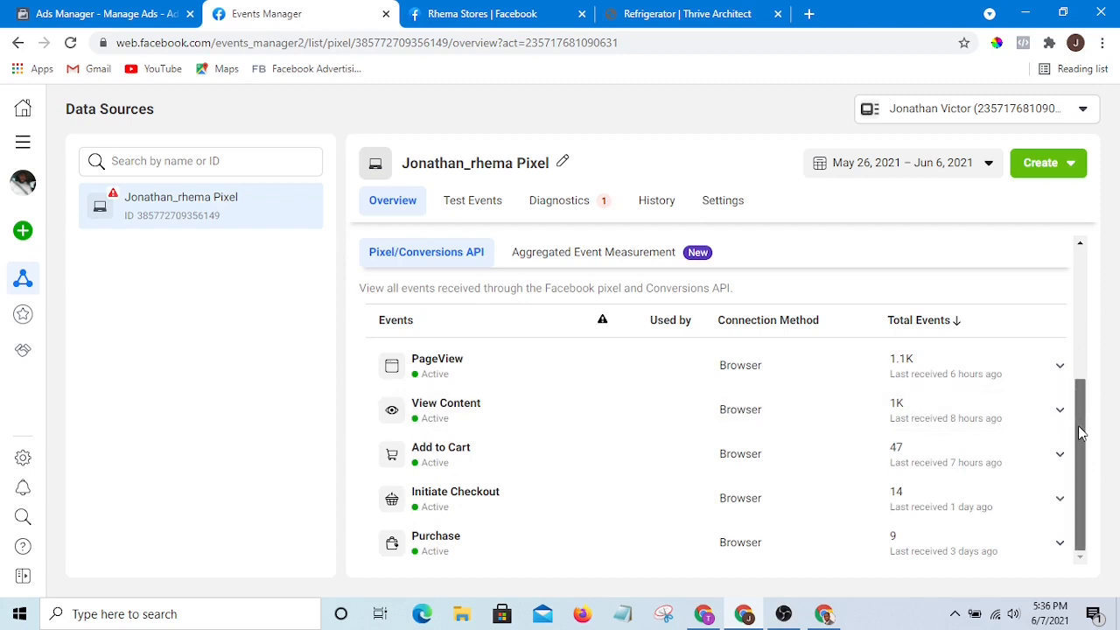
pyautogui.moveTo(1079, 430)
pyautogui.mouseDown()
pyautogui.moveTo(1081, 396)
pyautogui.moveTo(1085, 448)
pyautogui.mouseUp()
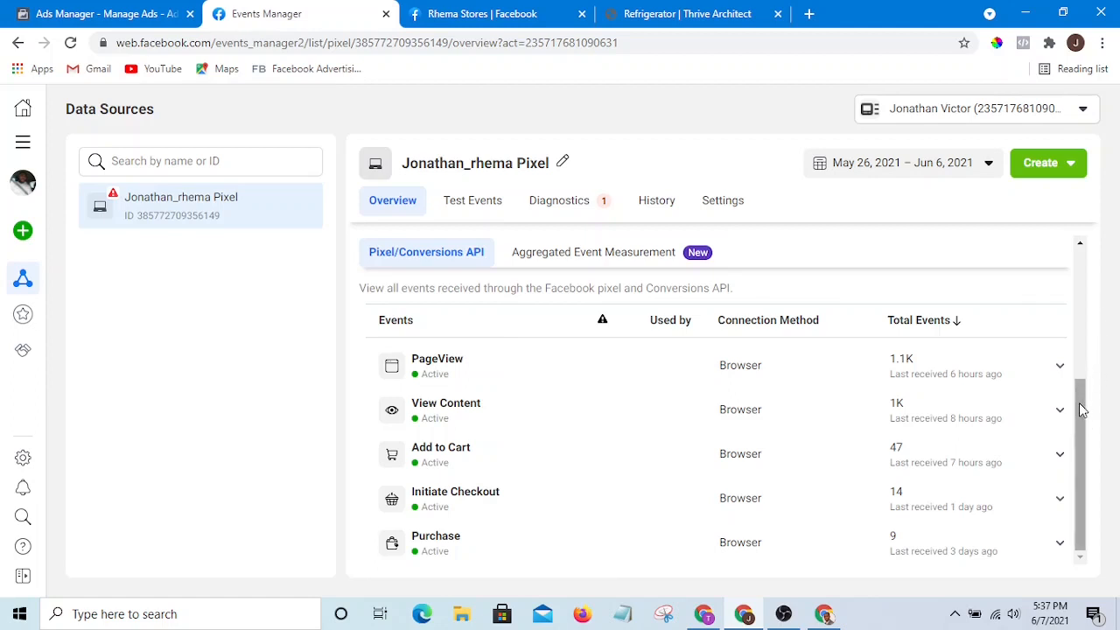
pyautogui.moveTo(1078, 400); pyautogui.dragTo(1078, 433)
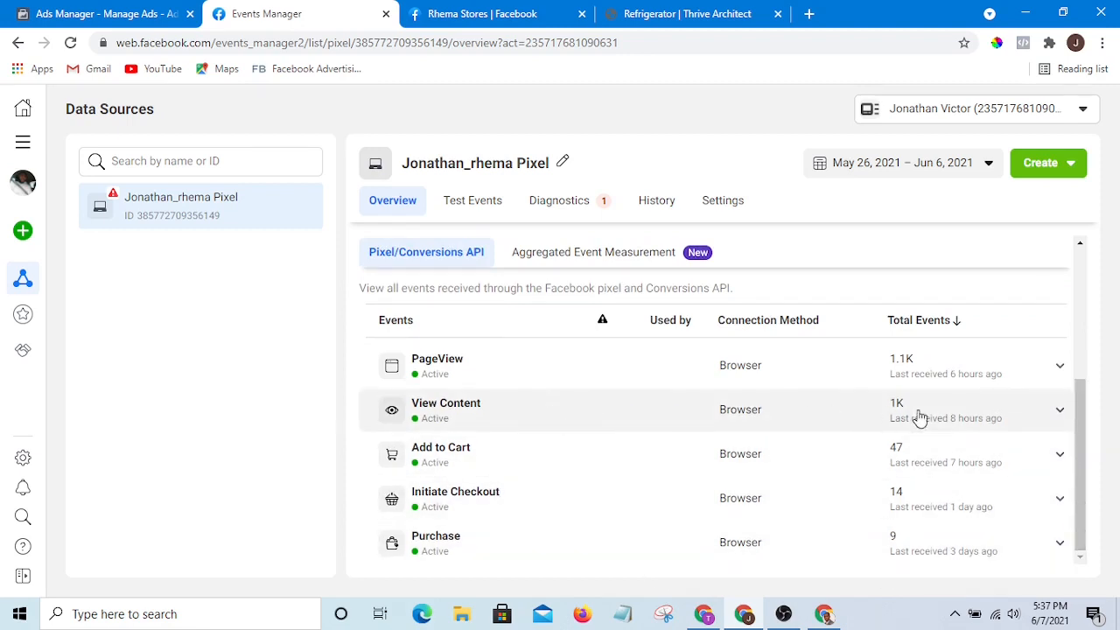
# - Open the Event Setup Tool from the View Content event's Manage Event dialog
pyautogui.click(1060, 409)
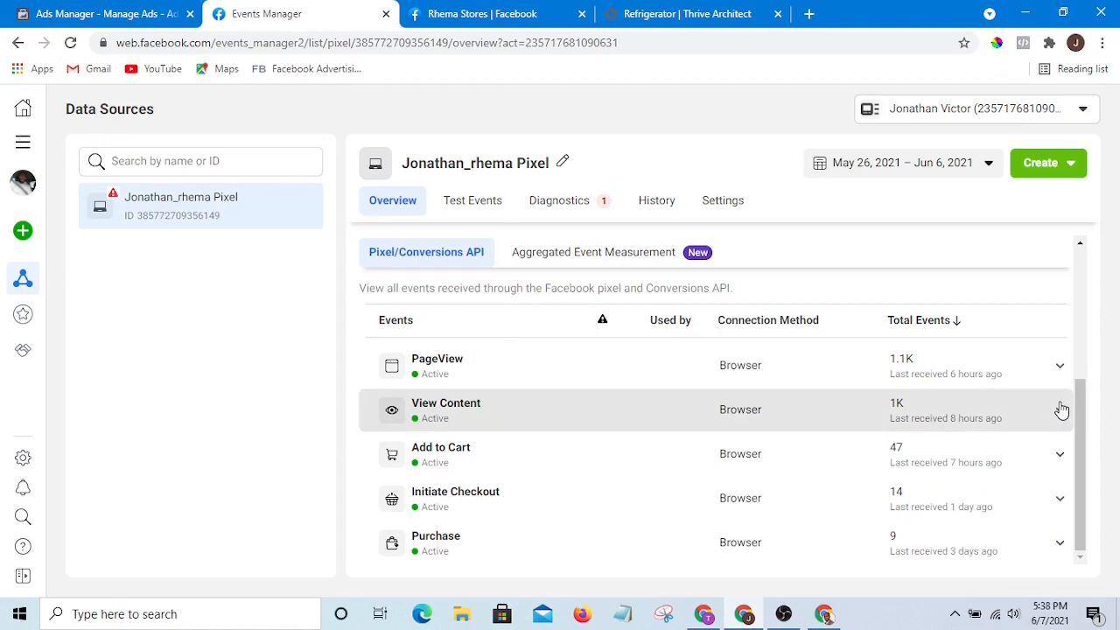
pyautogui.moveTo(1085, 406); pyautogui.dragTo(1085, 477)
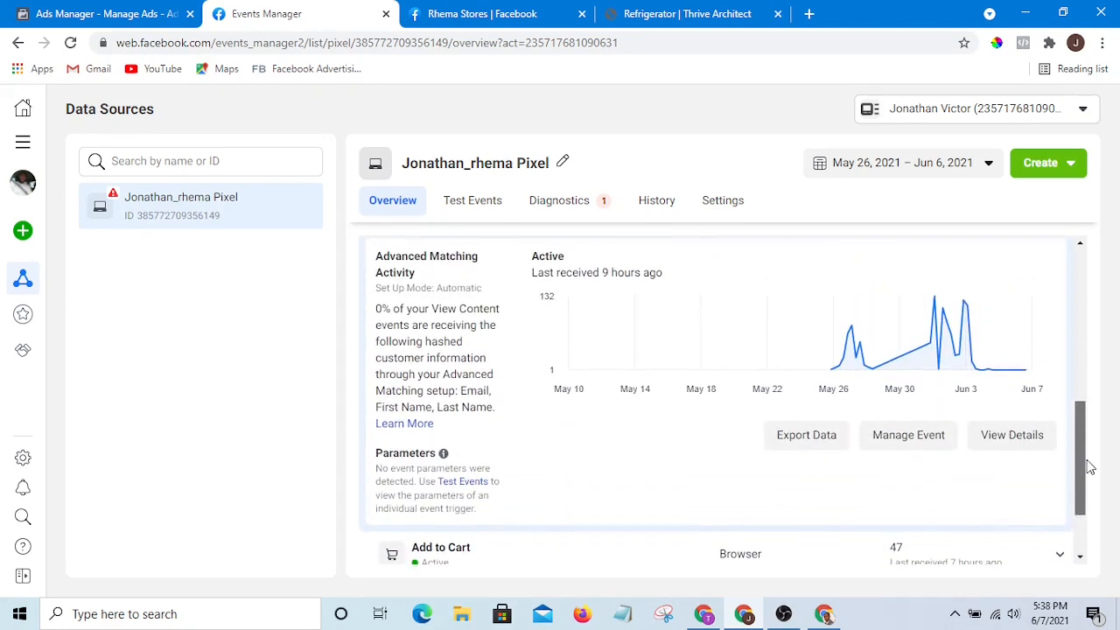
pyautogui.click(923, 435)
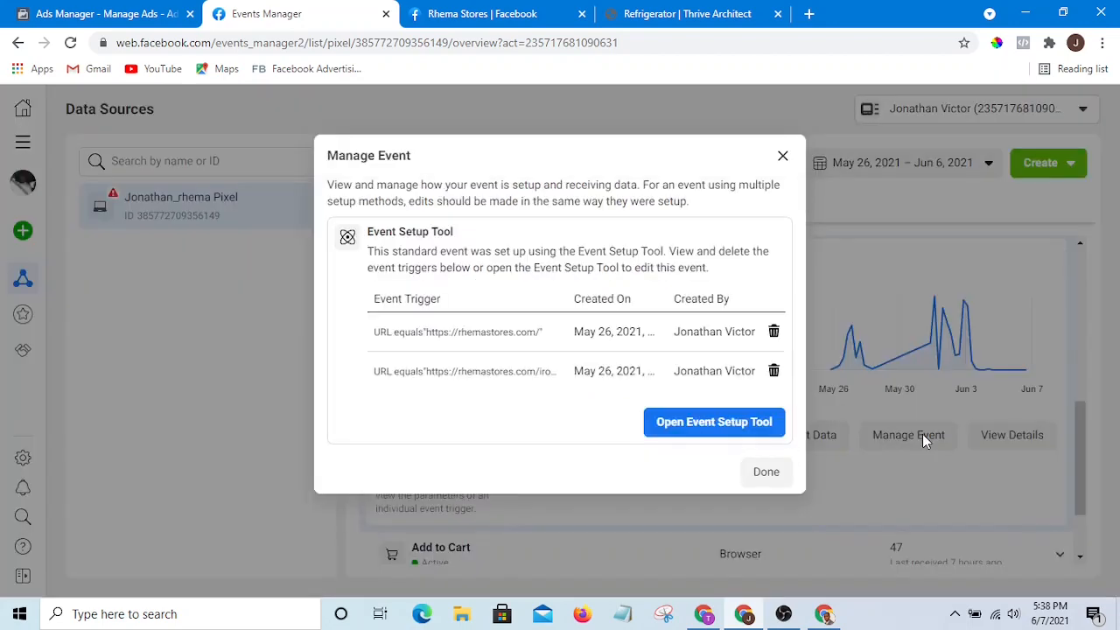
pyautogui.click(717, 426)
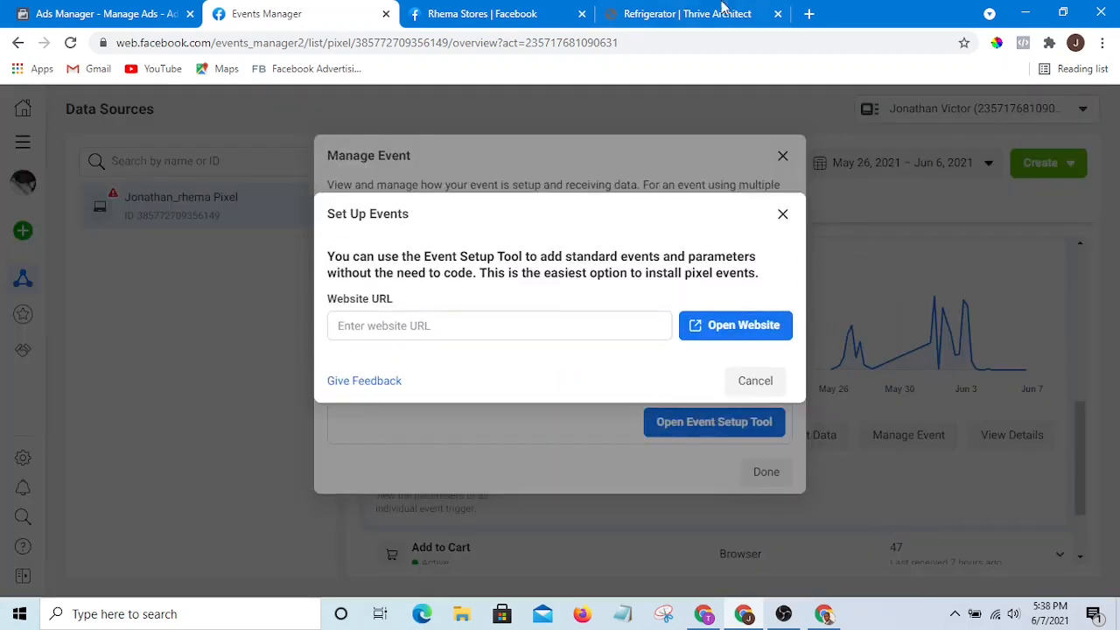
pyautogui.click(688, 18)
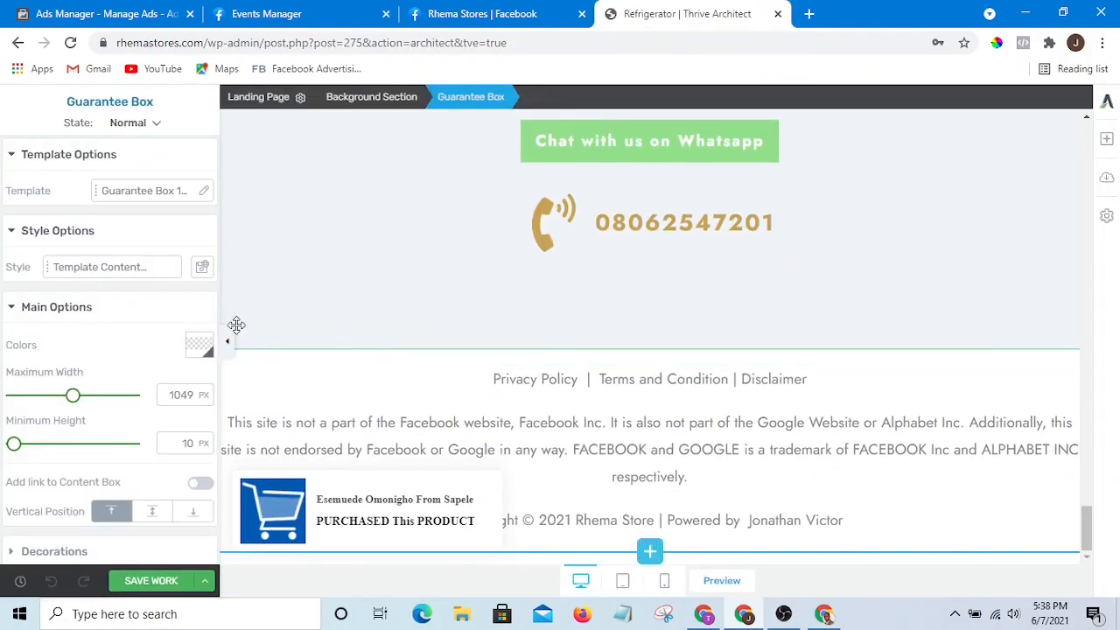
pyautogui.click(451, 10)
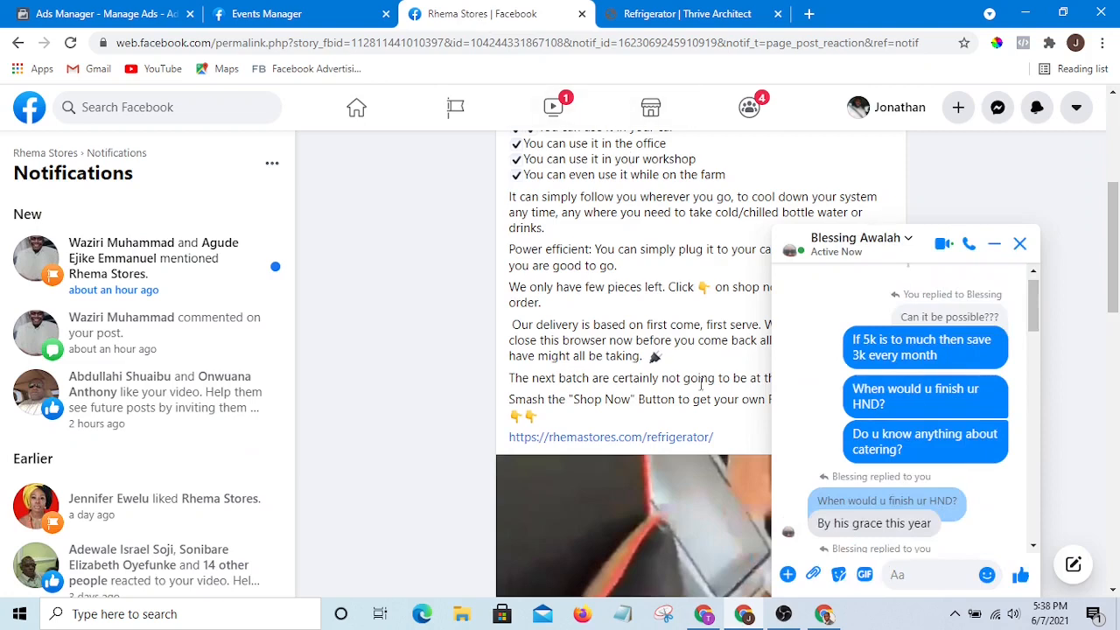
pyautogui.moveTo(725, 444); pyautogui.dragTo(358, 447)
pyautogui.hotkey('ctrl', 'c')
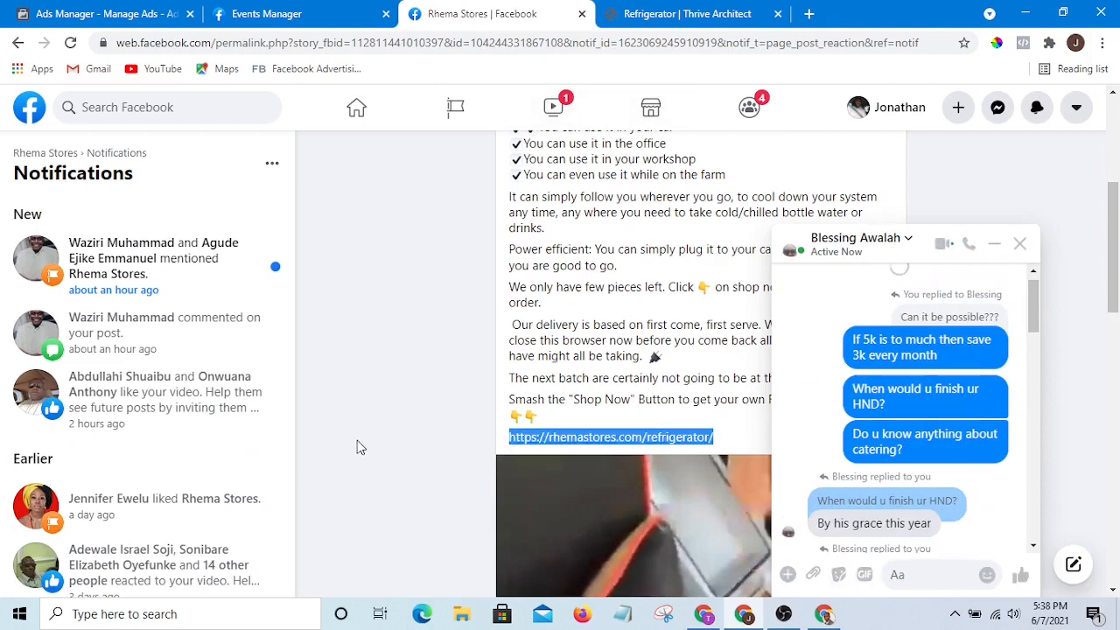
pyautogui.rightClick(604, 439)
pyautogui.click(645, 354)
pyautogui.click(709, 7)
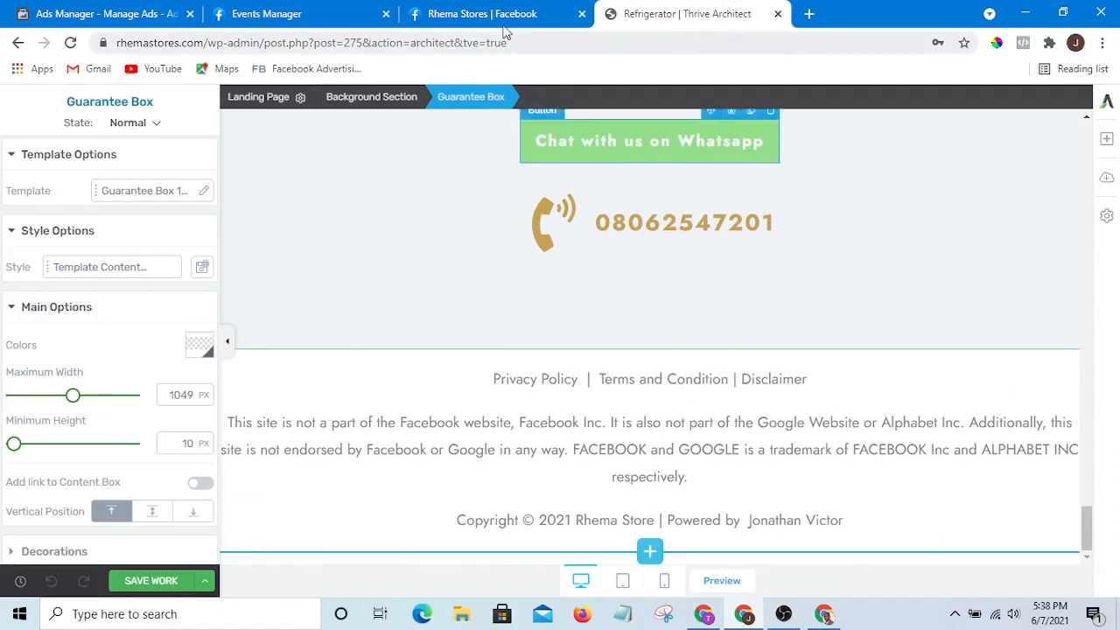
pyautogui.click(495, 16)
pyautogui.click(262, 21)
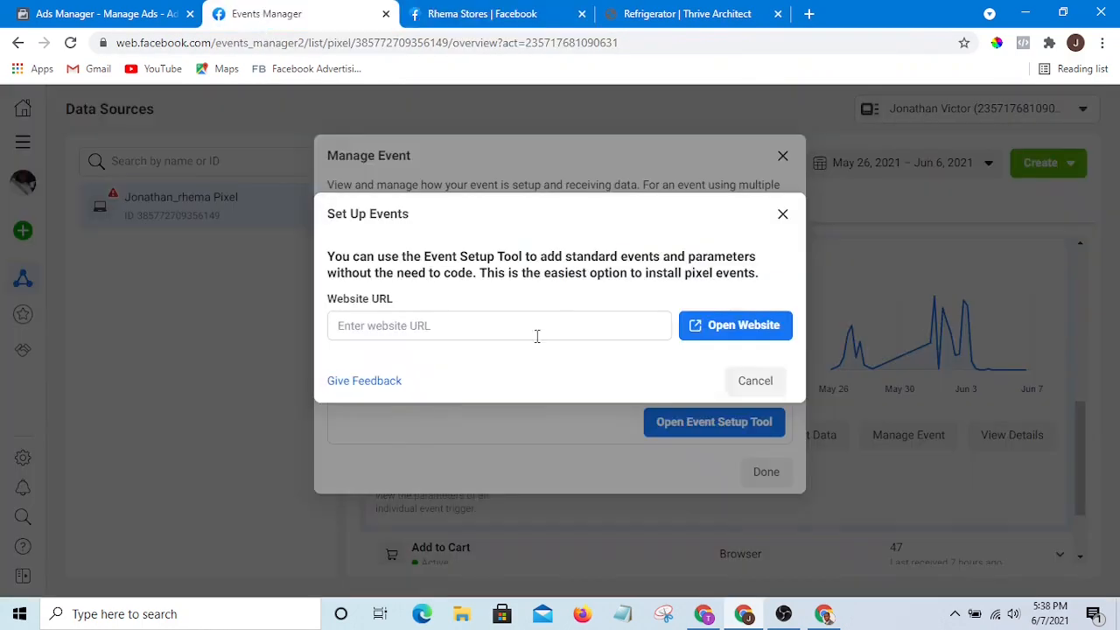
pyautogui.click(504, 325)
pyautogui.hotkey('ctrl', 'v')
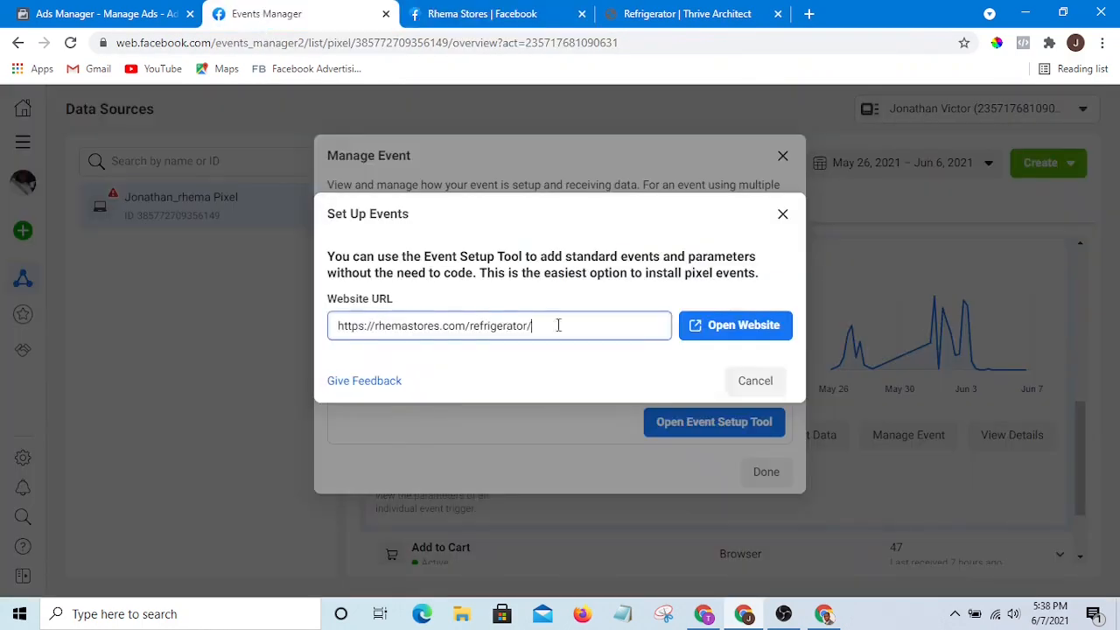
pyautogui.click(744, 327)
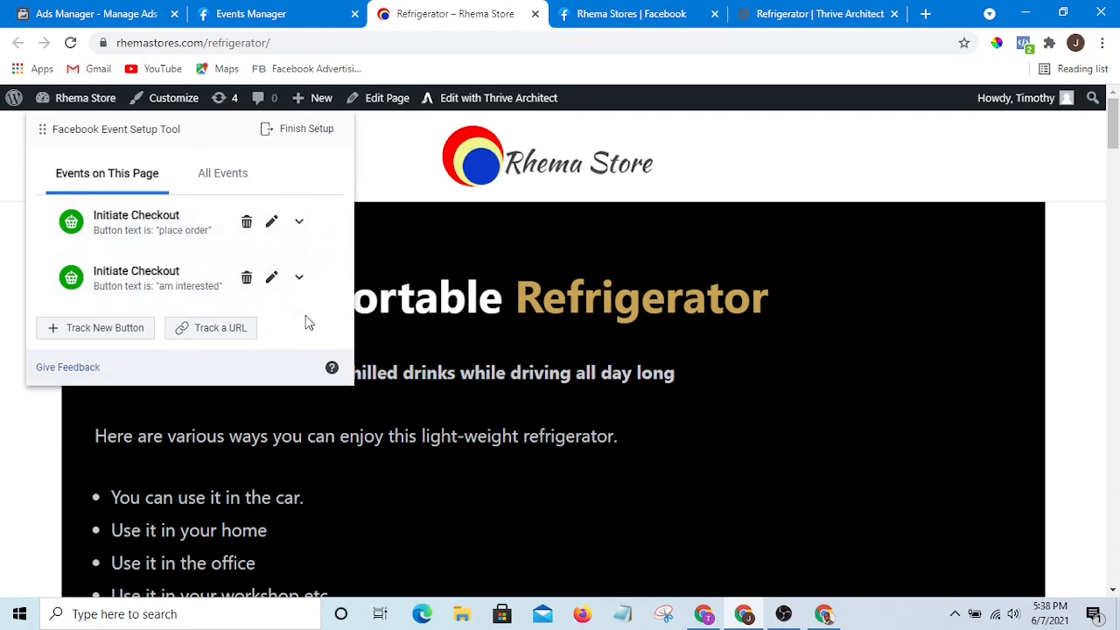
pyautogui.scroll(-1, 669, 314)
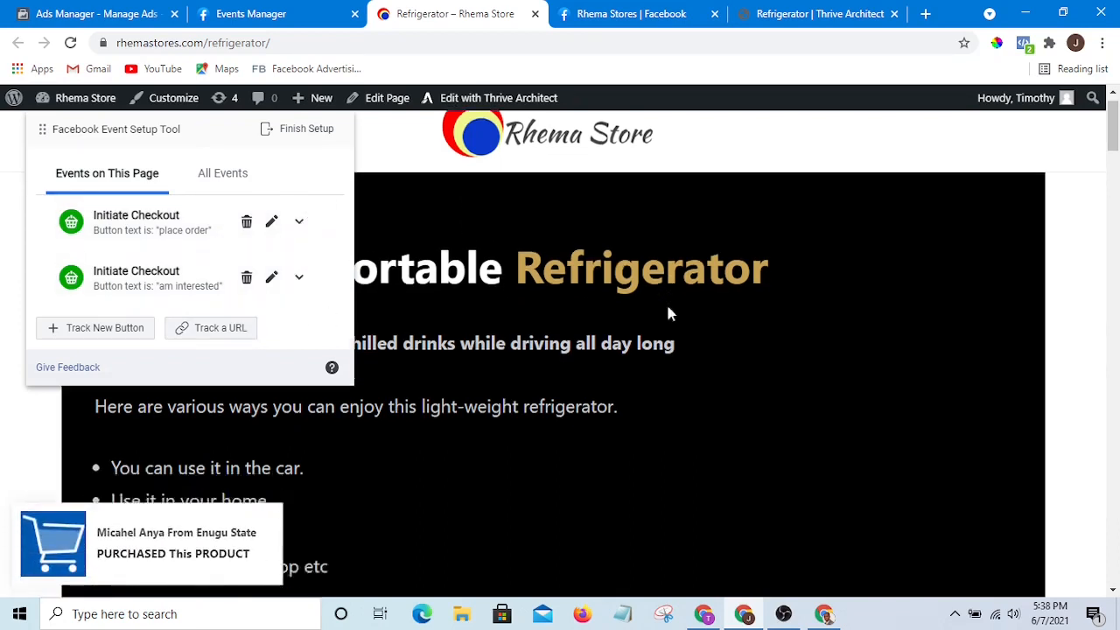
pyautogui.scroll(-9, 683, 333)
pyautogui.scroll(5, 735, 350)
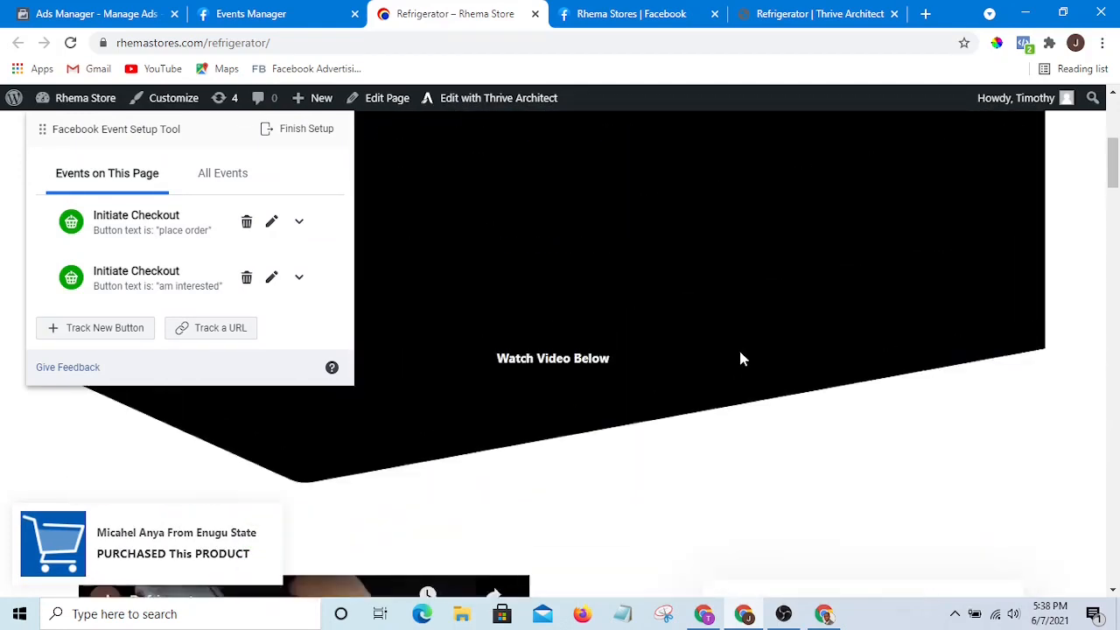
pyautogui.scroll(5, 740, 354)
pyautogui.scroll(-3, 624, 340)
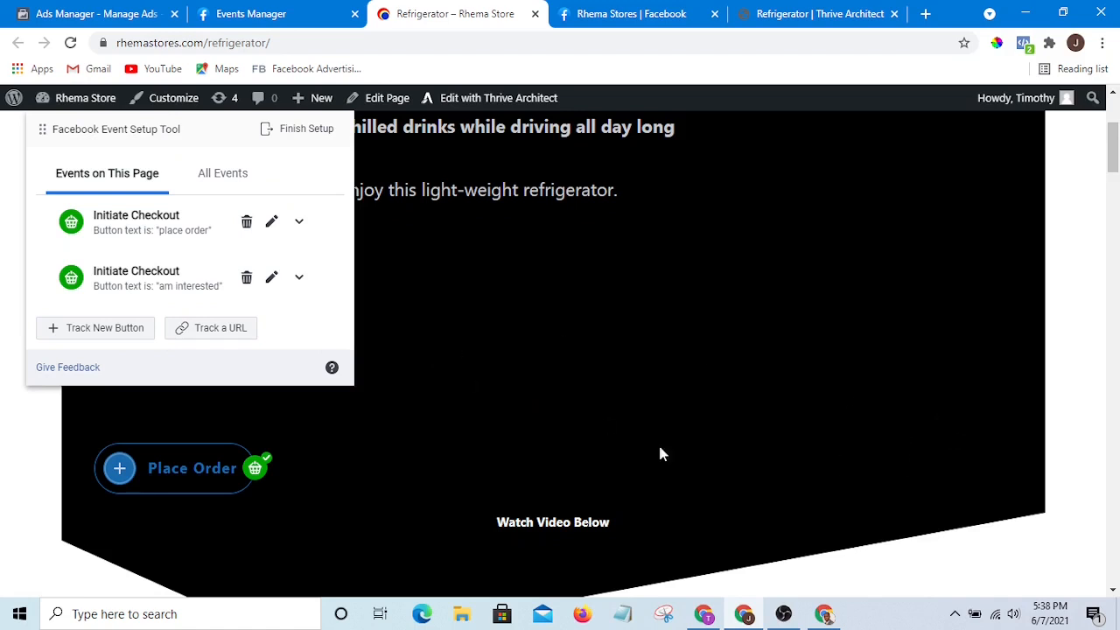
pyautogui.click(216, 332)
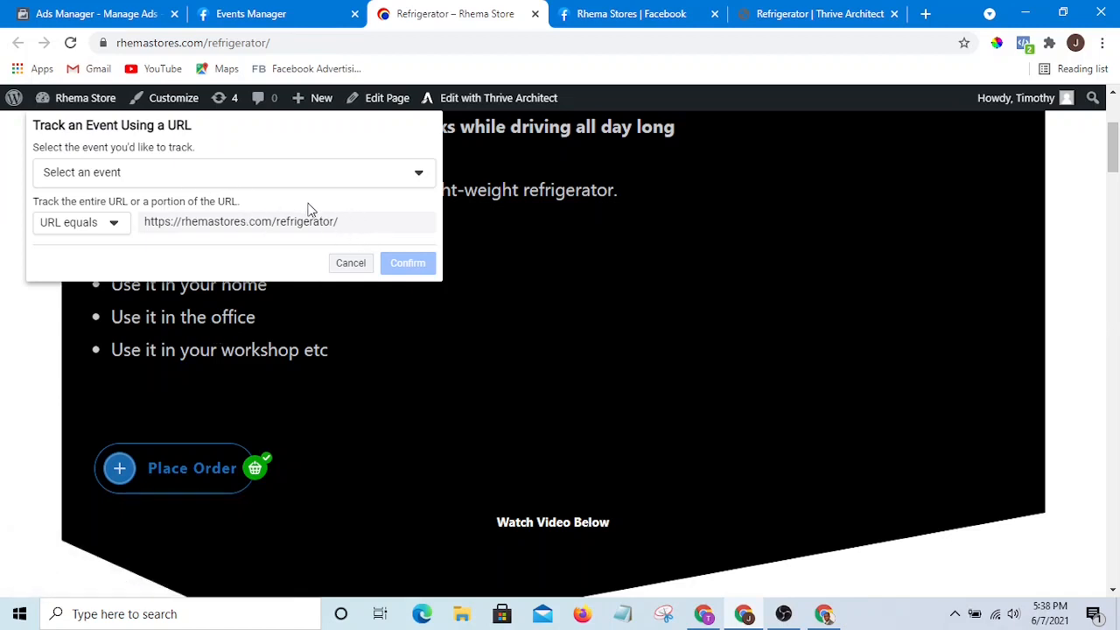
pyautogui.click(349, 174)
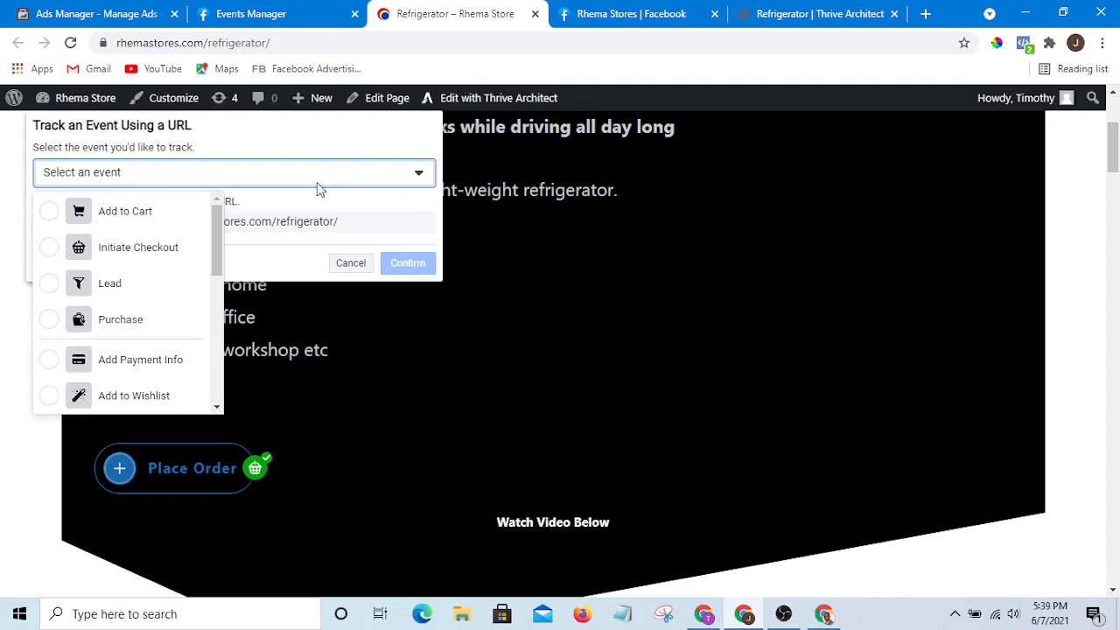
pyautogui.moveTo(218, 239); pyautogui.dragTo(210, 379)
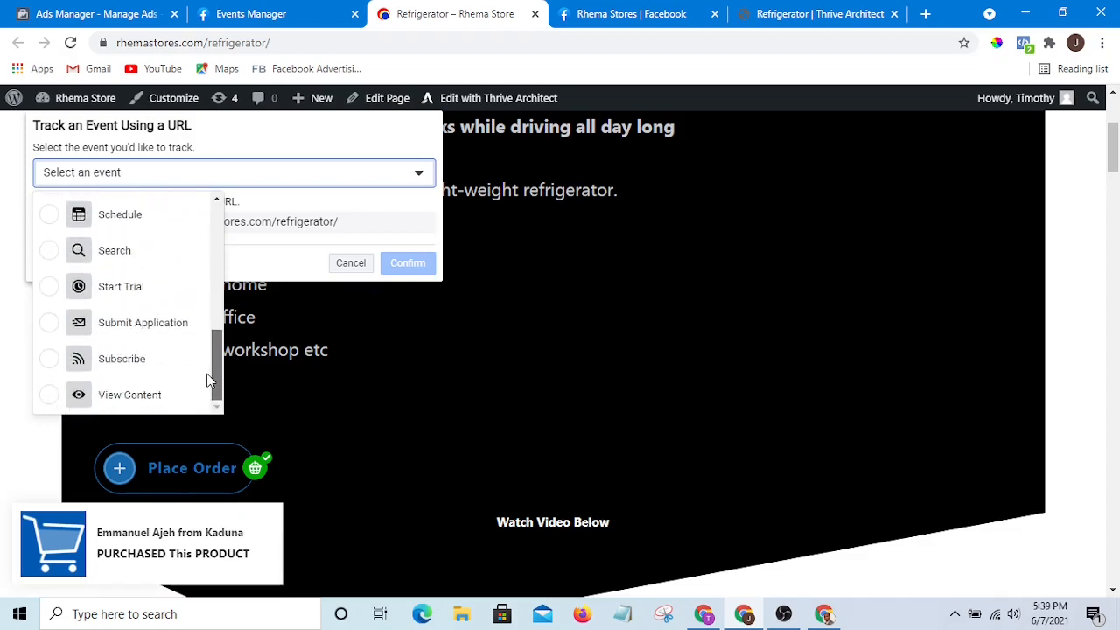
pyautogui.click(50, 395)
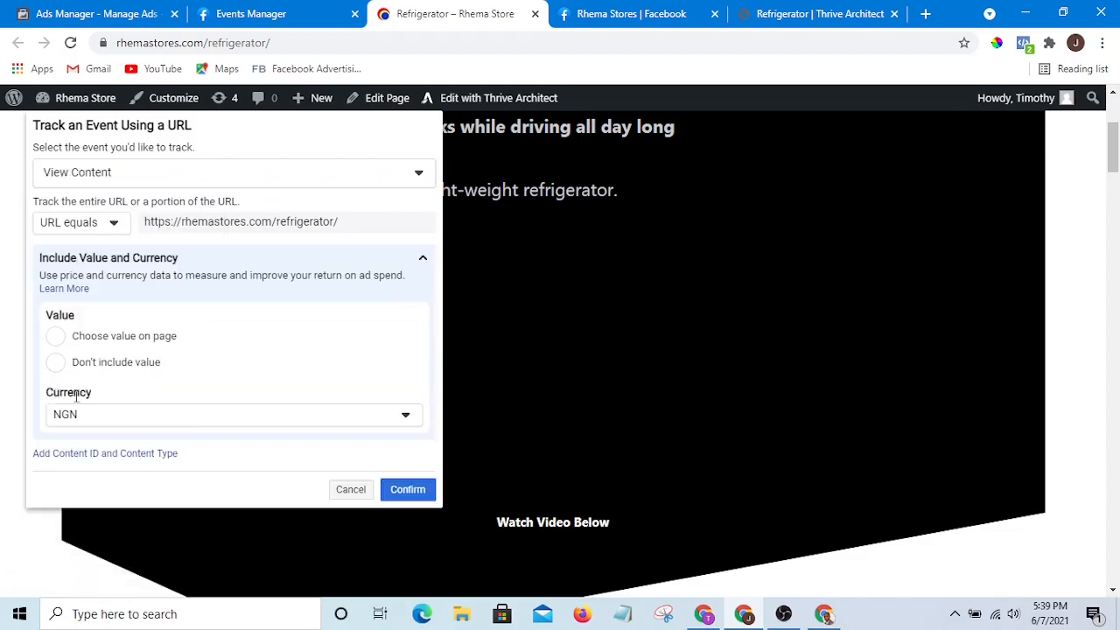
pyautogui.click(419, 494)
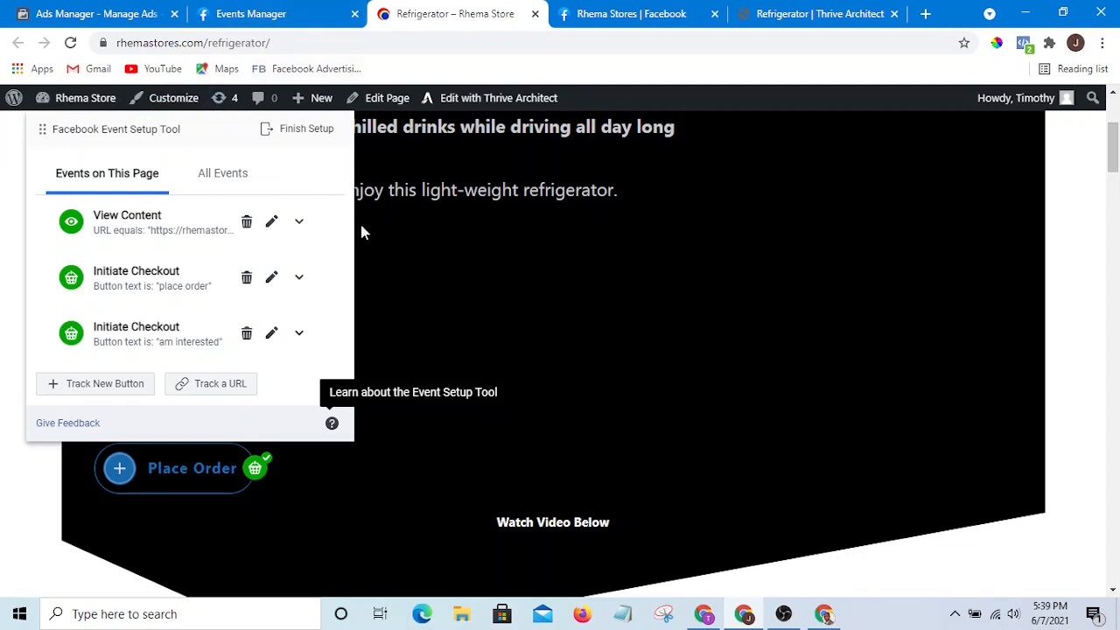
# - Finish the Event Setup Tool setup with the View Content event
pyautogui.click(307, 131)
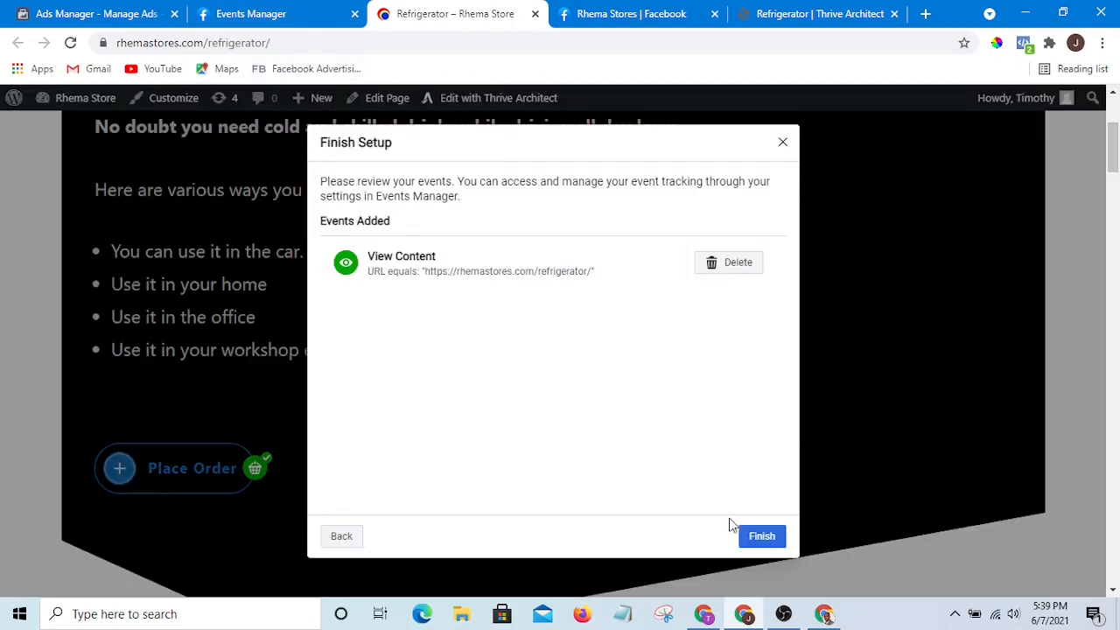
pyautogui.click(759, 537)
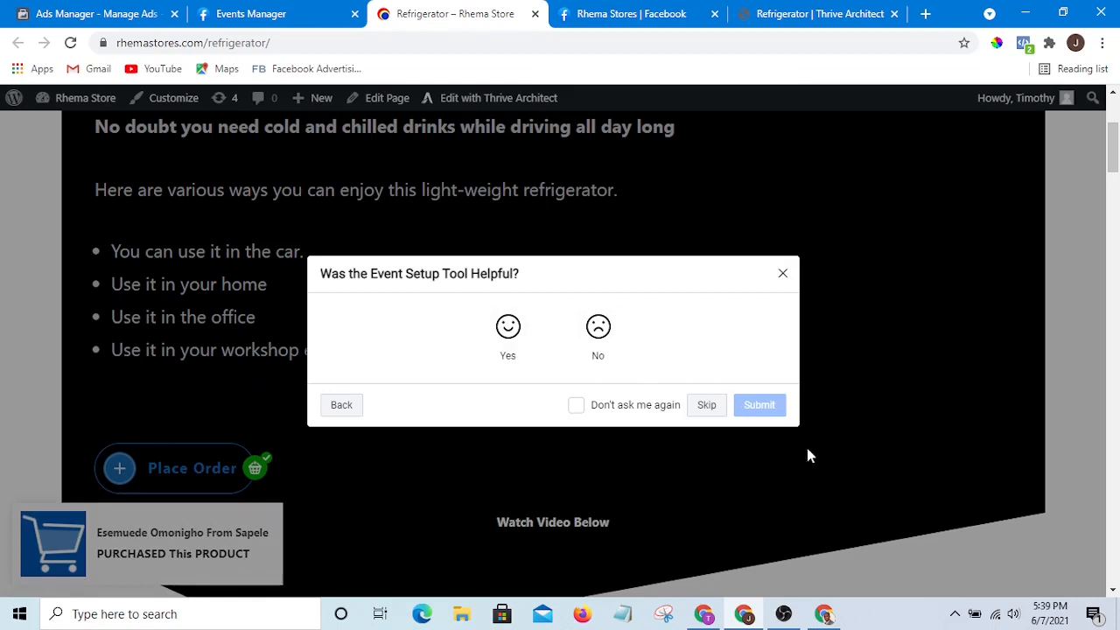
# - Rate the Event Setup Tool as helpful with the comment "Very helpful" and submit the feedback
pyautogui.click(514, 341)
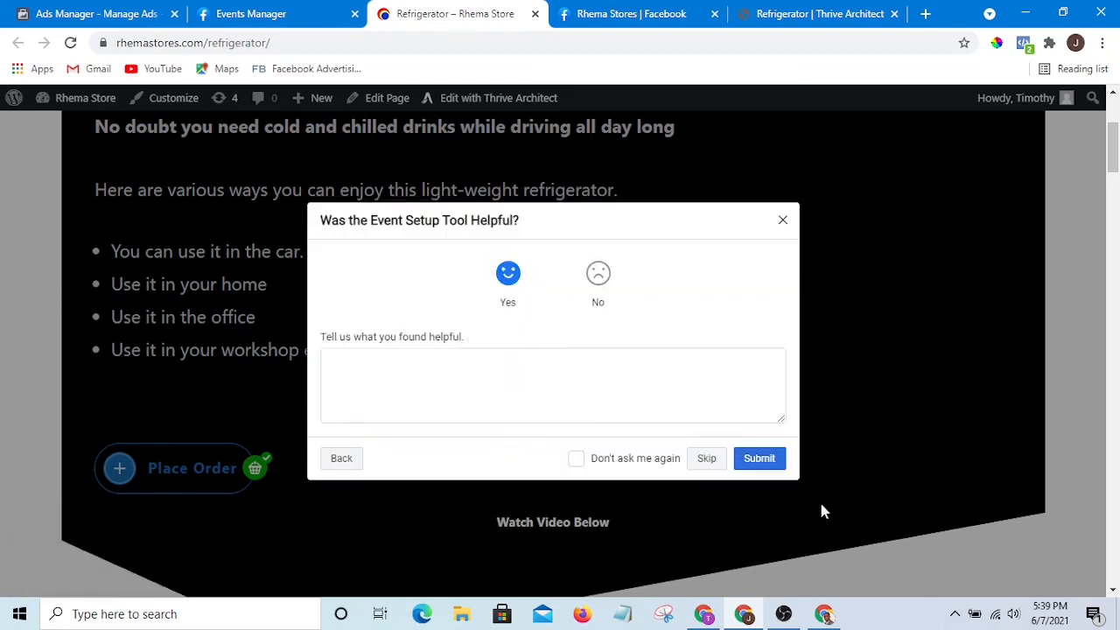
pyautogui.click(629, 392)
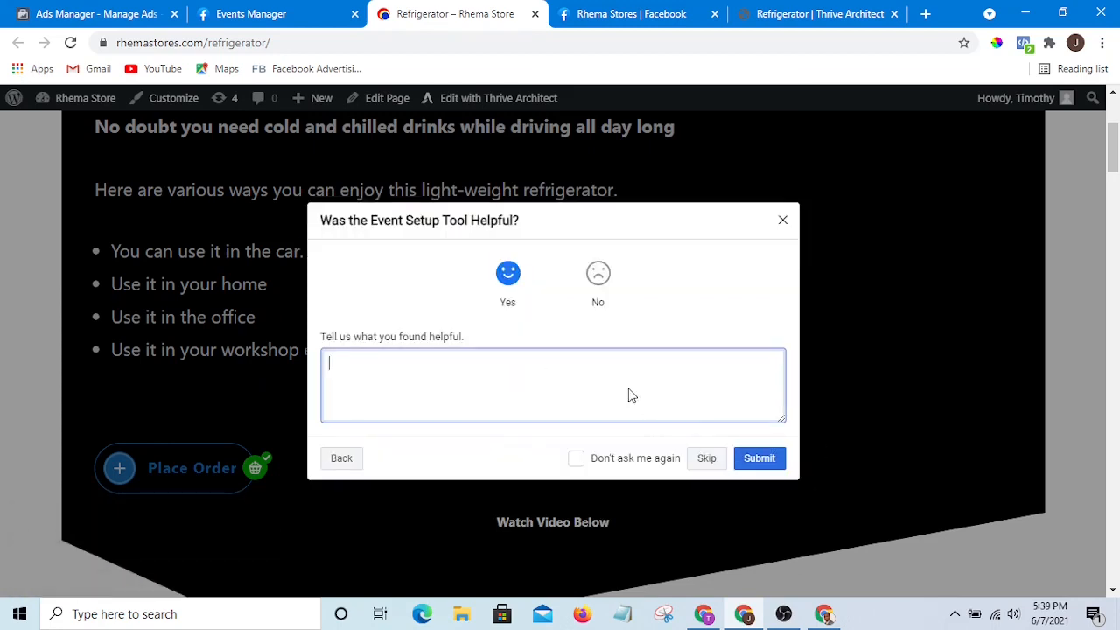
pyautogui.write('Vrey')
pyautogui.press('BackSpace')
pyautogui.press('BackSpace')
pyautogui.press('BackSpace')
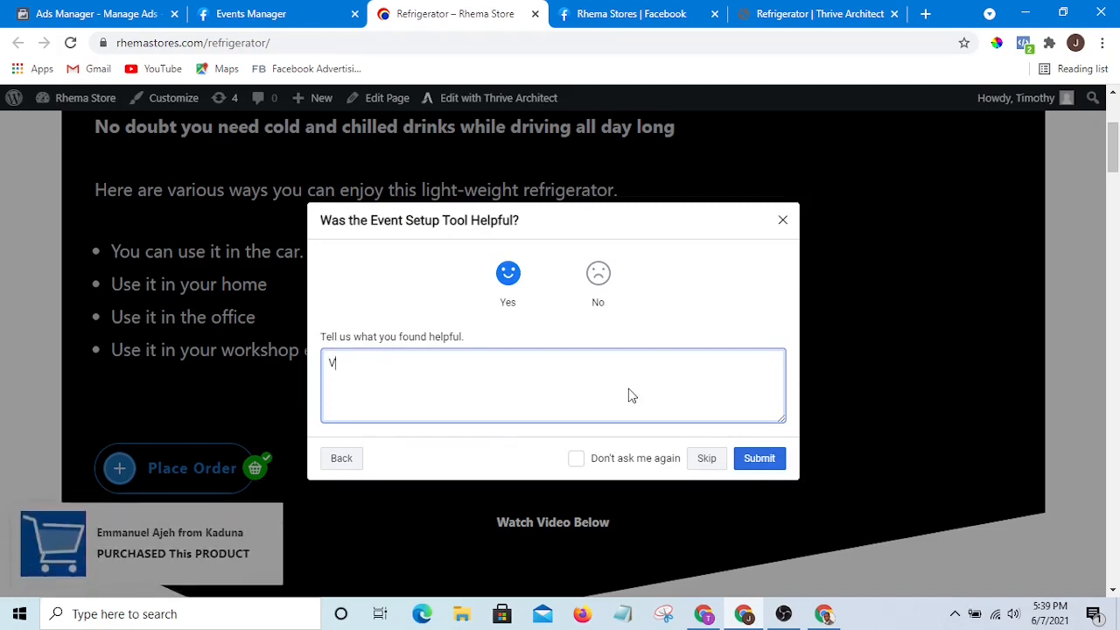
pyautogui.write('ery helpf')
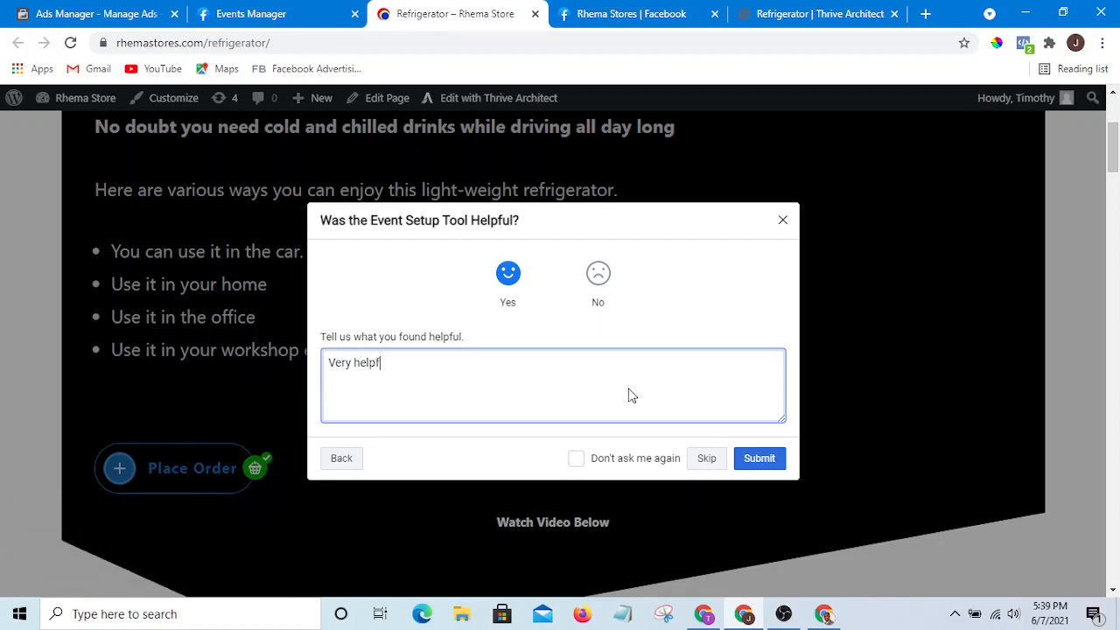
pyautogui.write('ul')
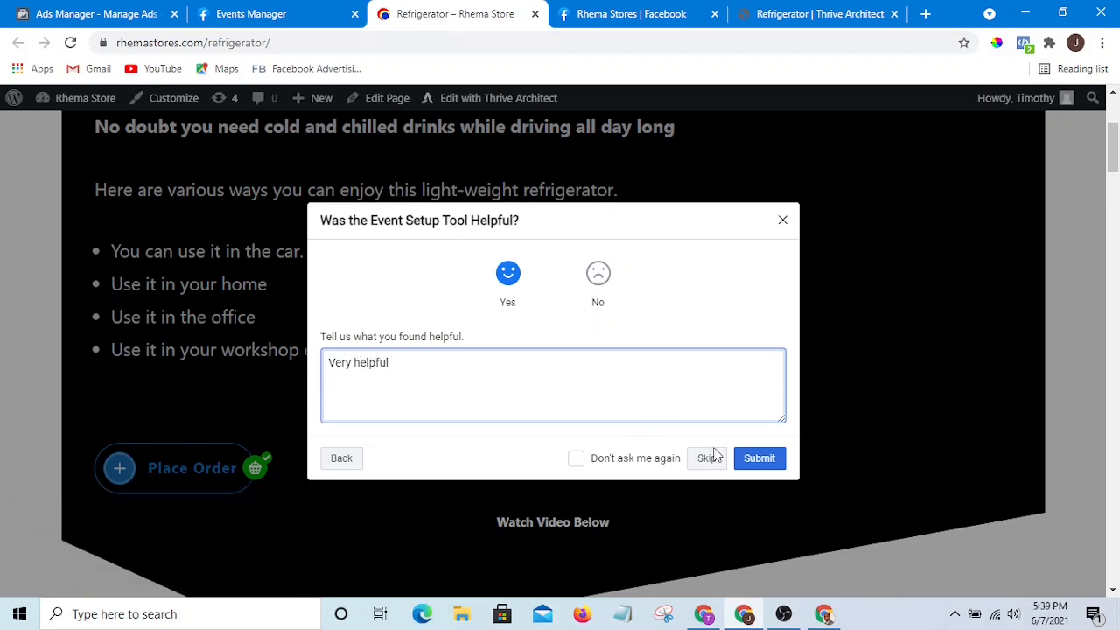
pyautogui.click(755, 463)
# - Close the Set Up Events and Manage Event dialogs in Events Manager
pyautogui.click(764, 428)
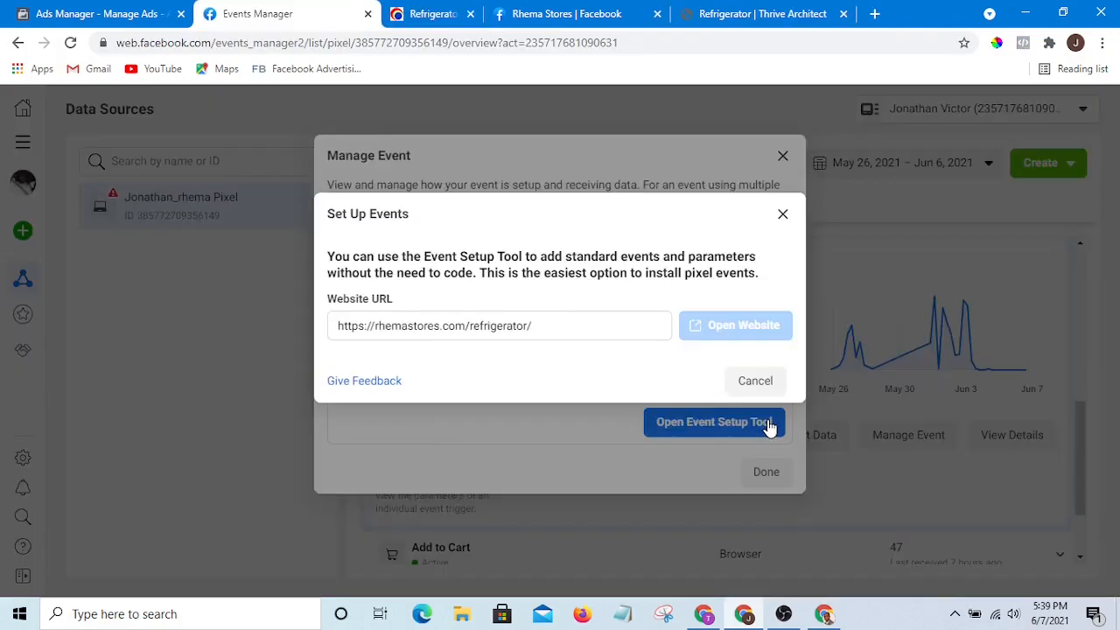
pyautogui.click(764, 473)
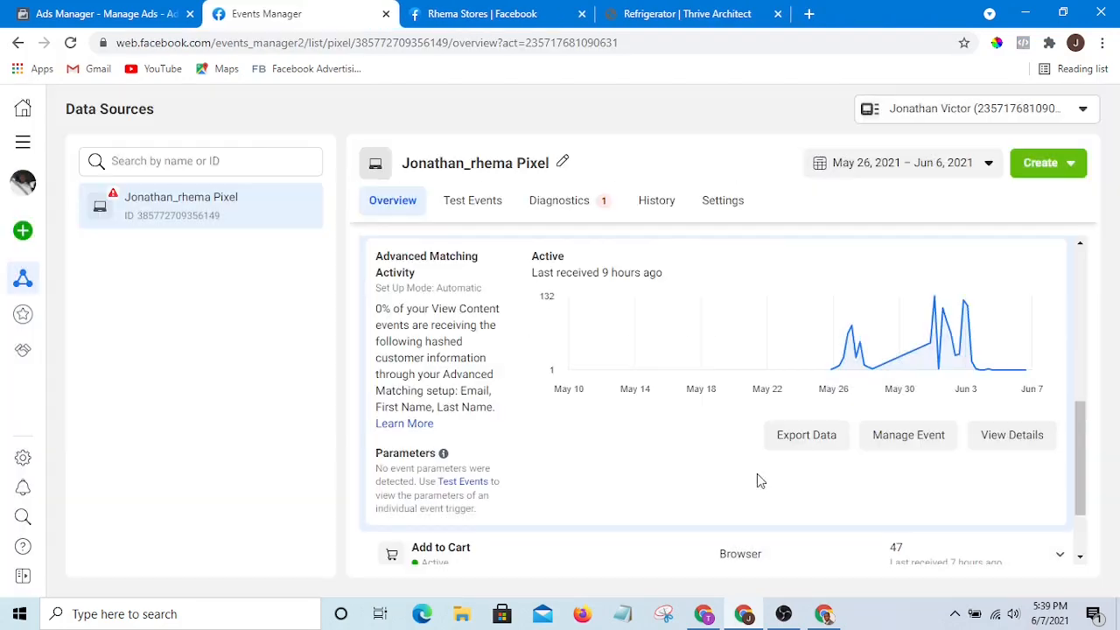
# - Collapse the View Content event details and switch to the Thrive Architect editor tab
pyautogui.scroll(-1, 706, 279)
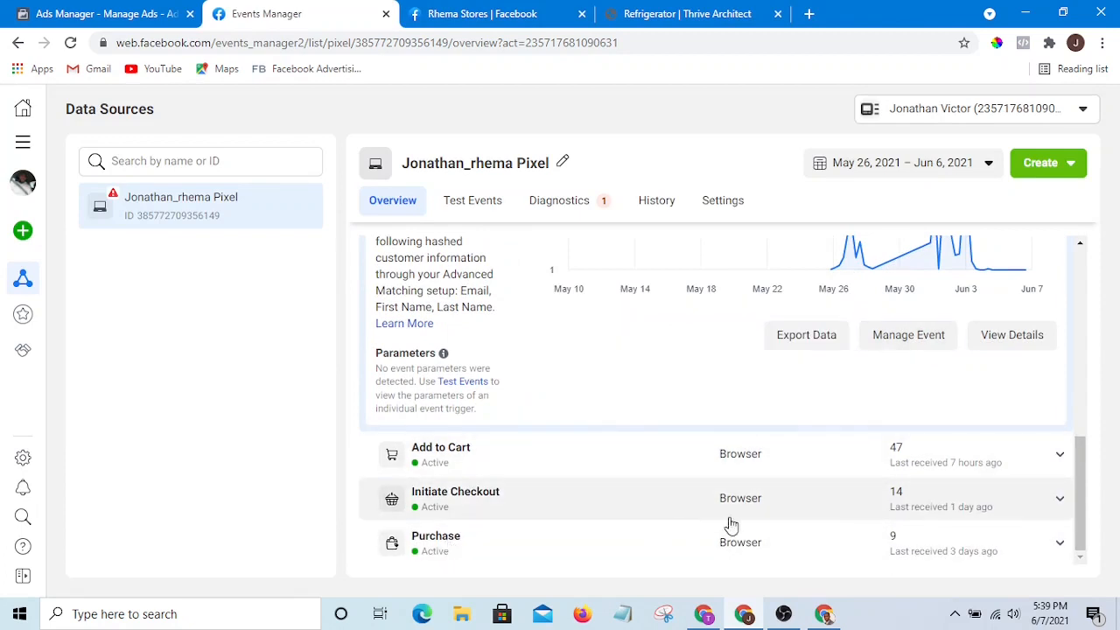
pyautogui.moveTo(1084, 471); pyautogui.dragTo(1083, 390)
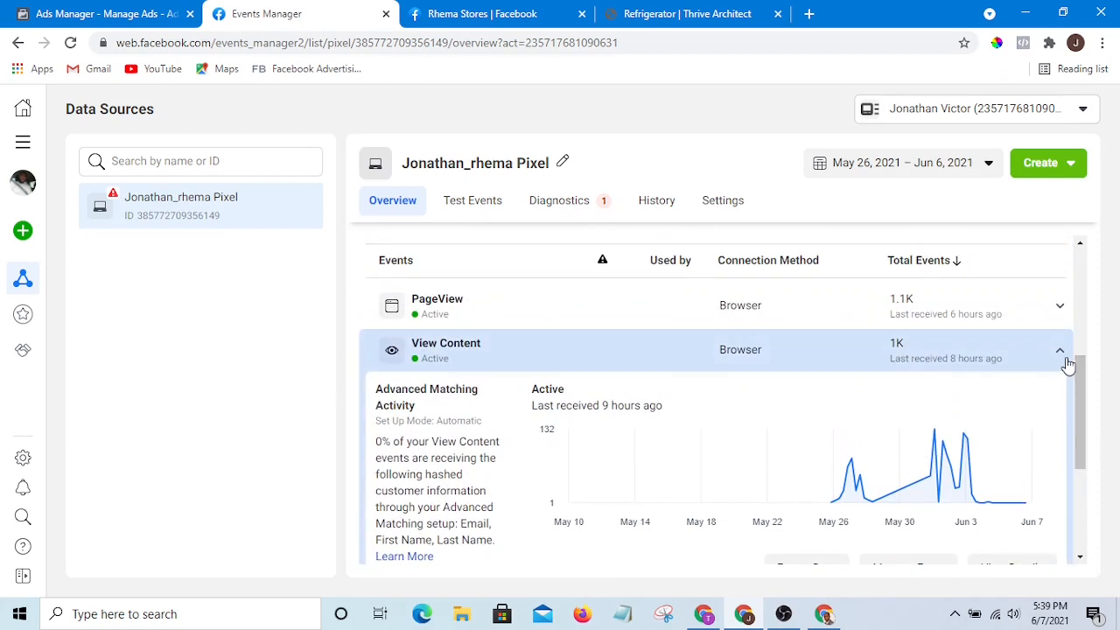
pyautogui.click(1062, 353)
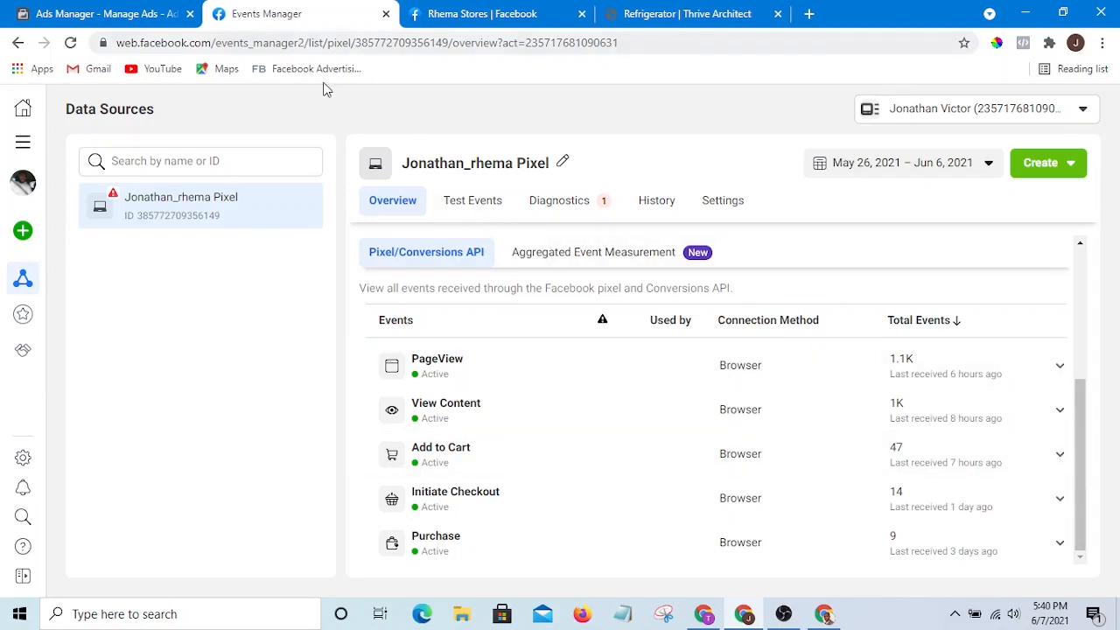
pyautogui.click(656, 13)
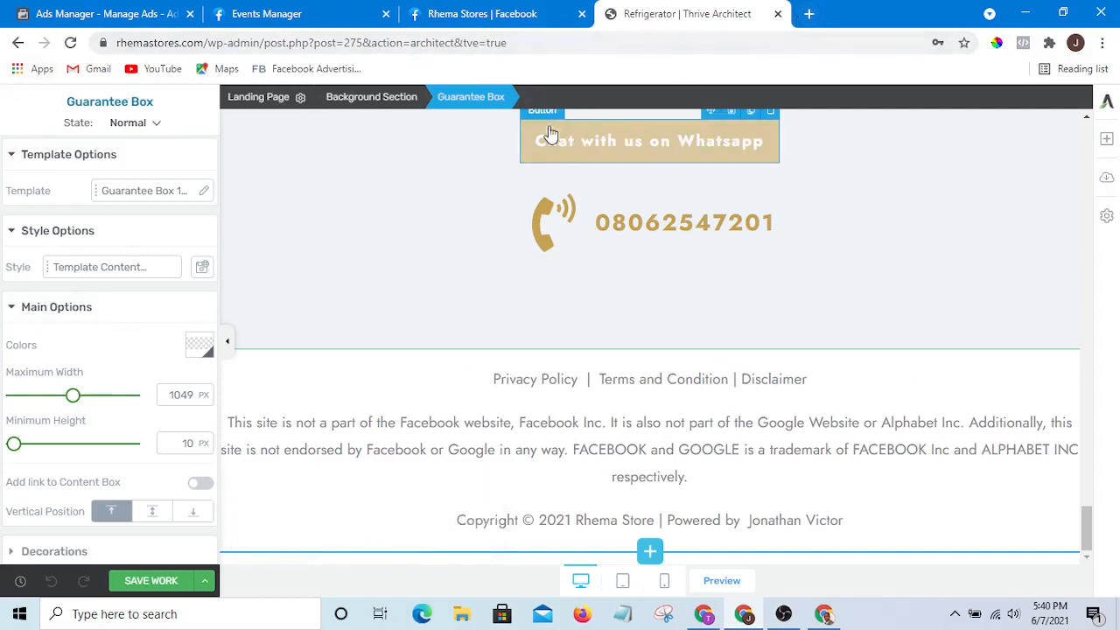
# - Open the Rhema Store WordPress dashboard in a new tab and go to the list of all pages
pyautogui.click(809, 13)
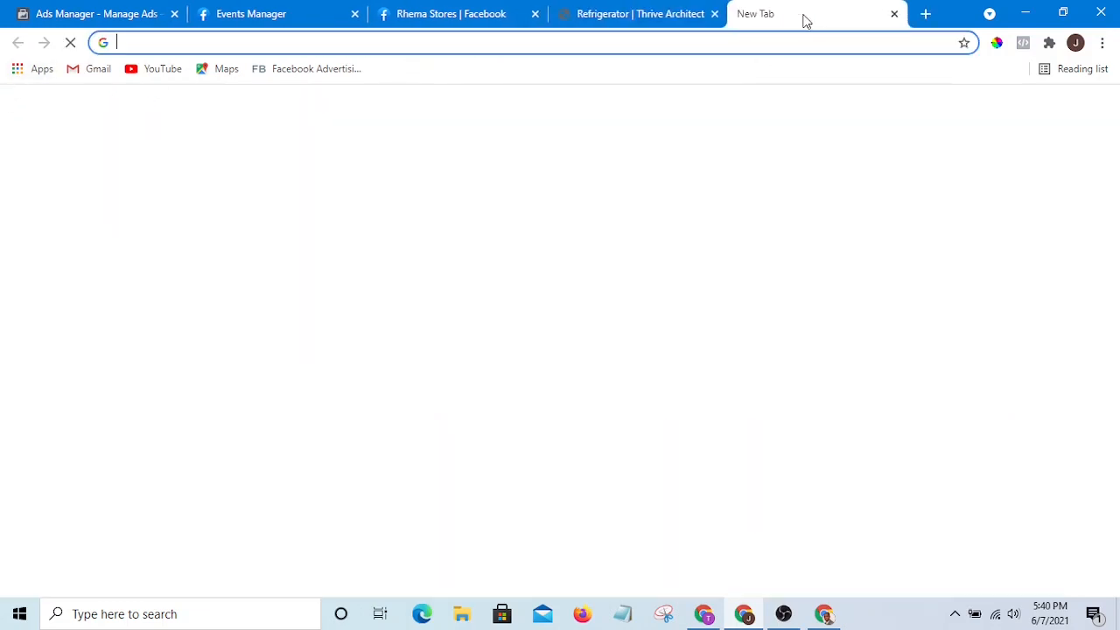
pyautogui.click(555, 432)
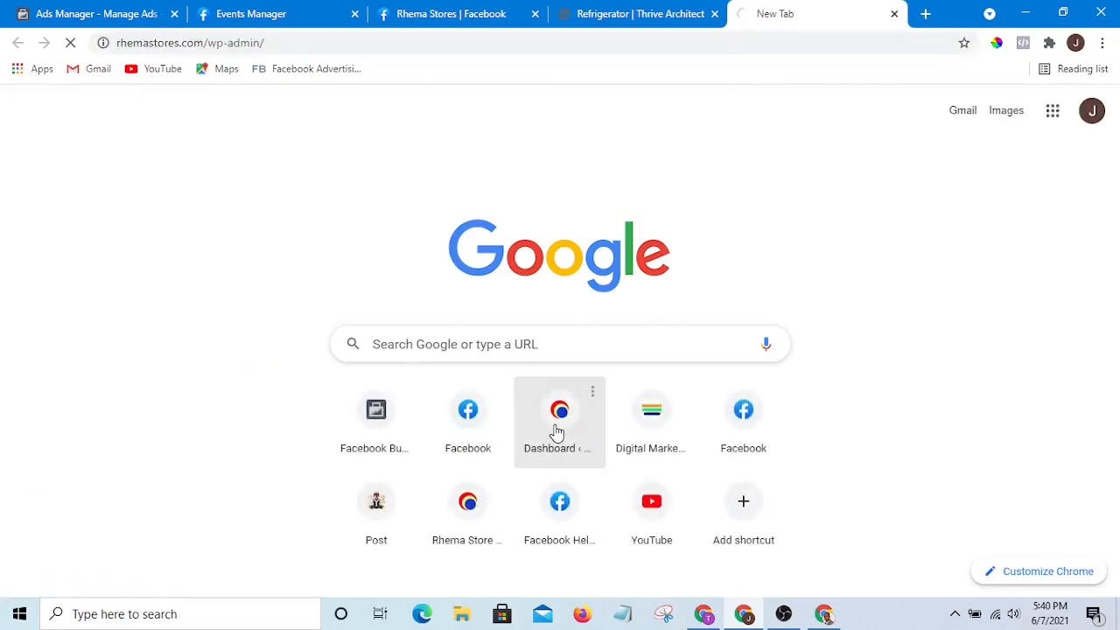
pyautogui.scroll(-2, 102, 228)
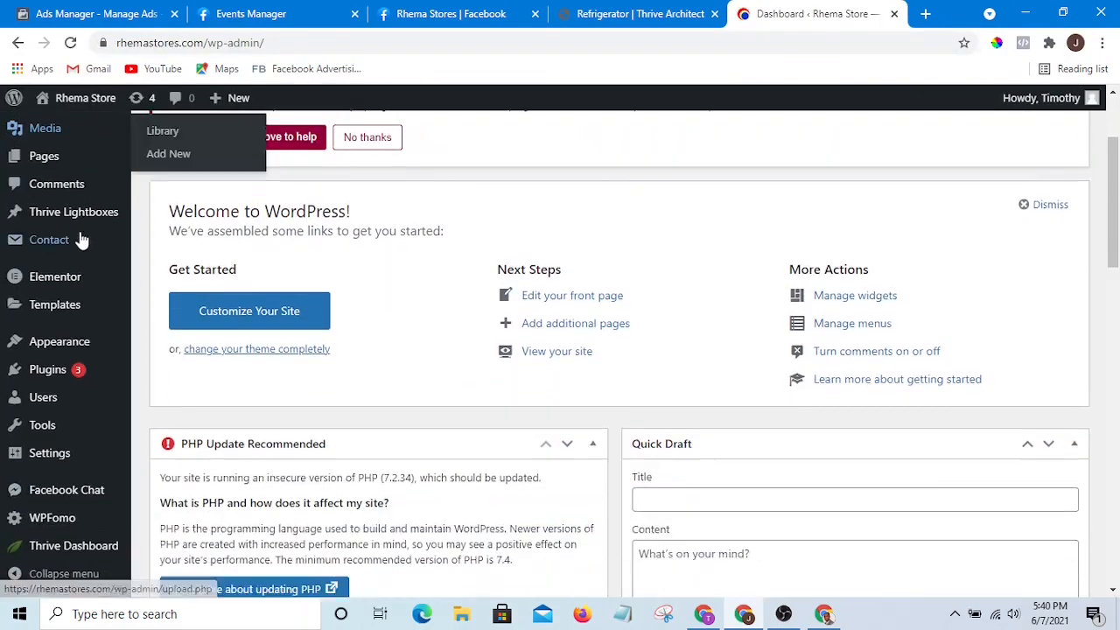
pyautogui.scroll(1, 35, 272)
pyautogui.moveTo(41, 238)
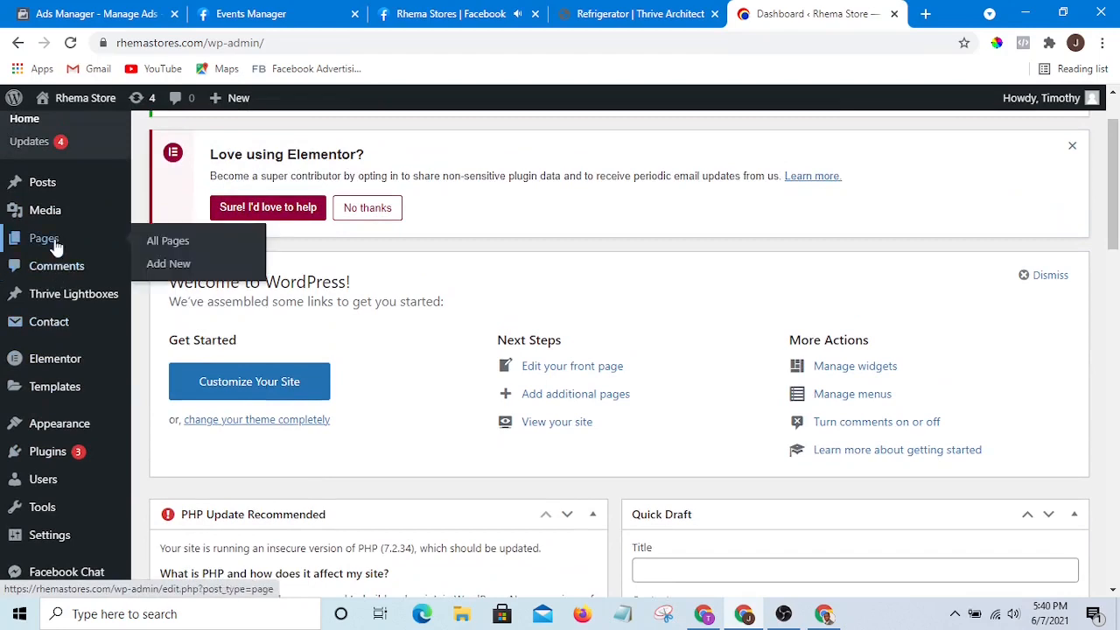
pyautogui.click(173, 243)
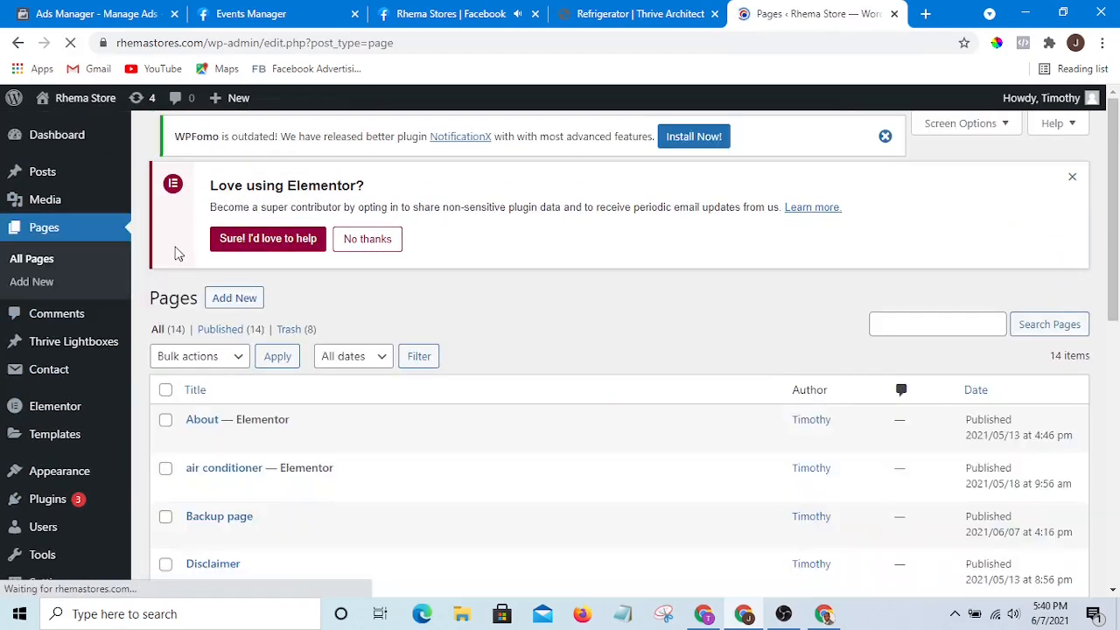
# - Open the Order form page's live view in a new tab and switch to it
pyautogui.scroll(-5, 586, 304)
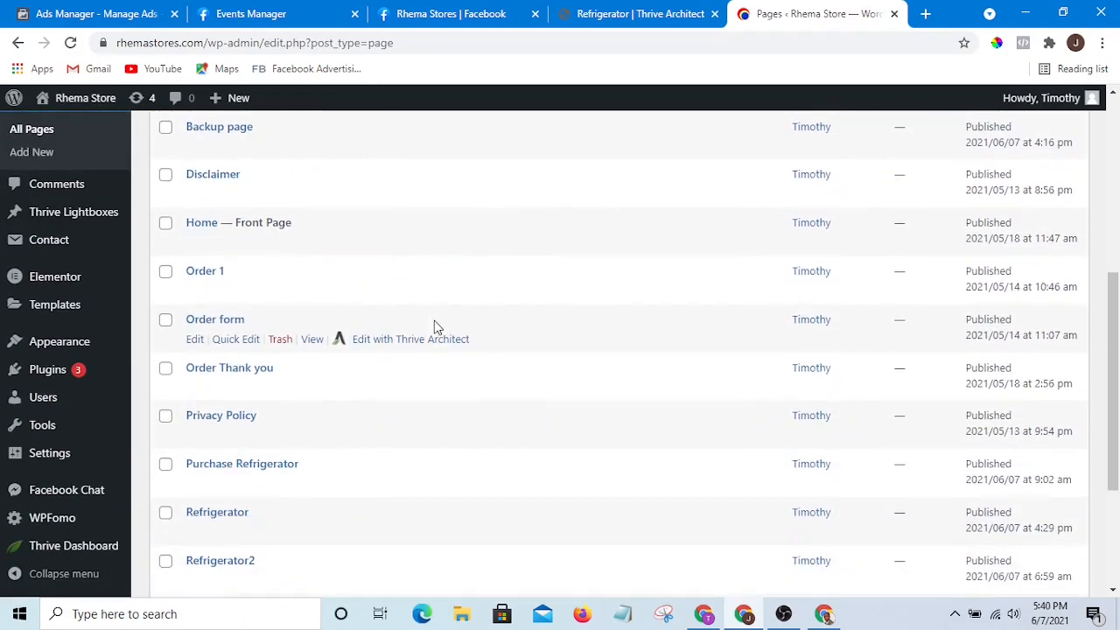
pyautogui.scroll(-1, 311, 403)
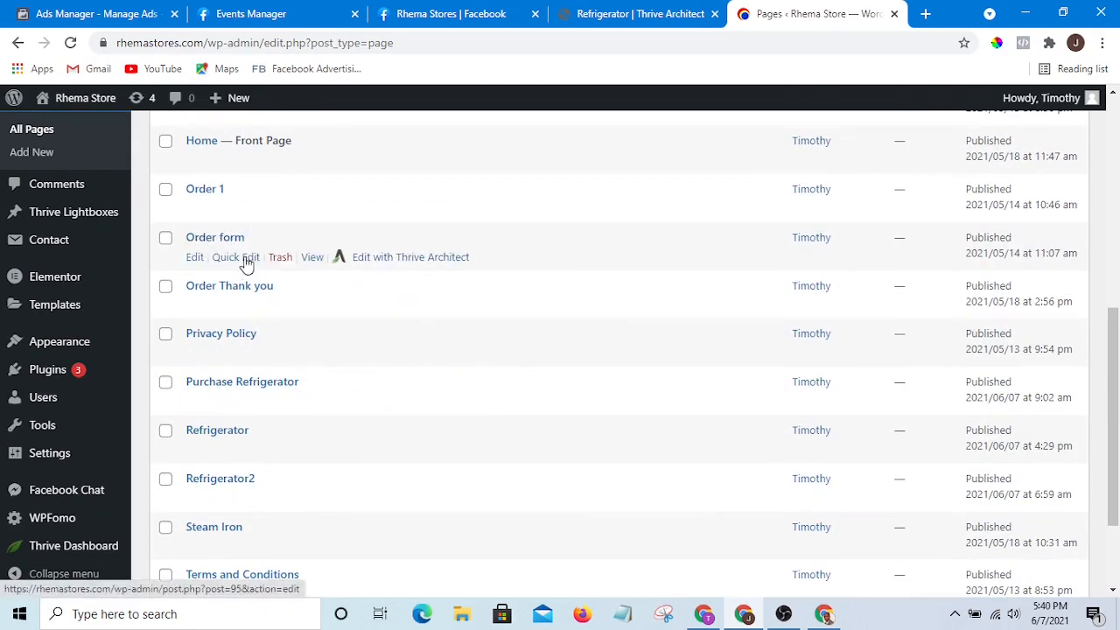
pyautogui.rightClick(312, 259)
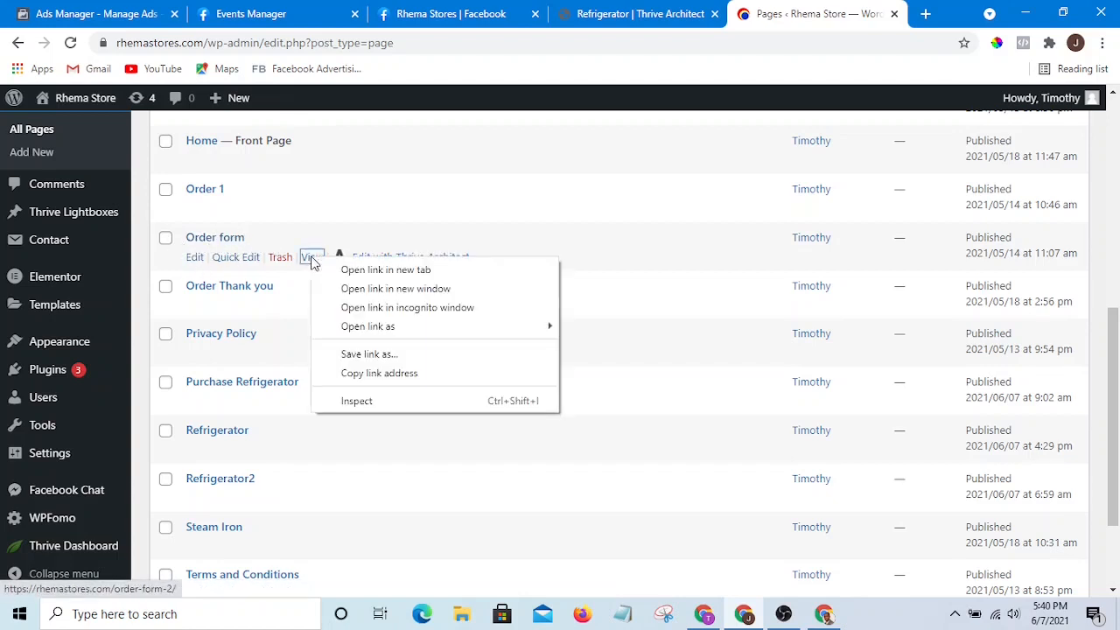
pyautogui.click(376, 271)
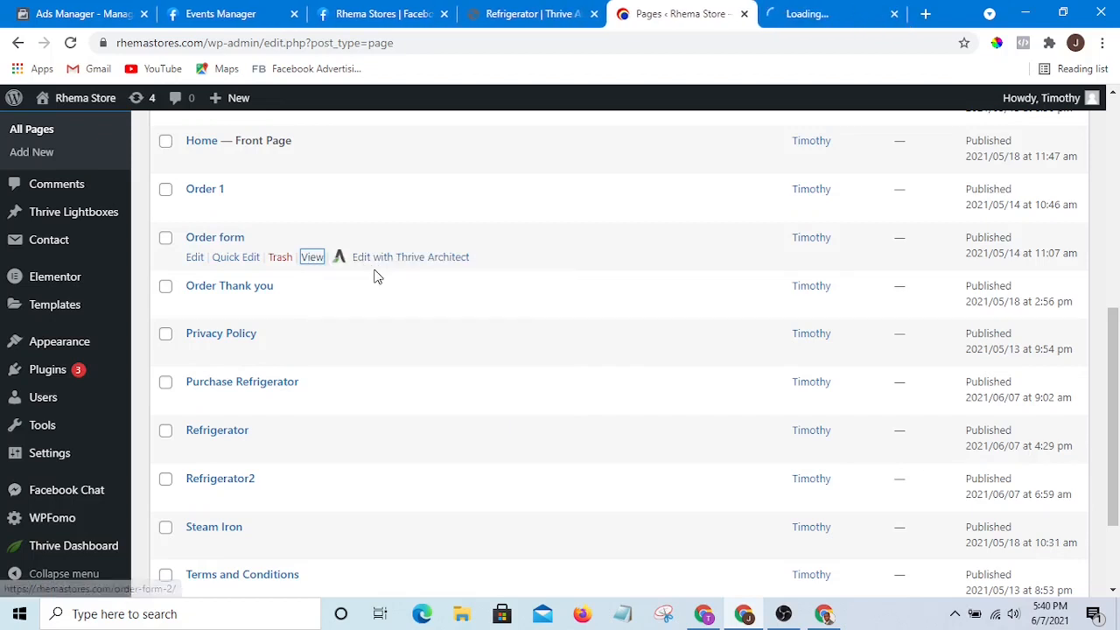
pyautogui.click(823, 12)
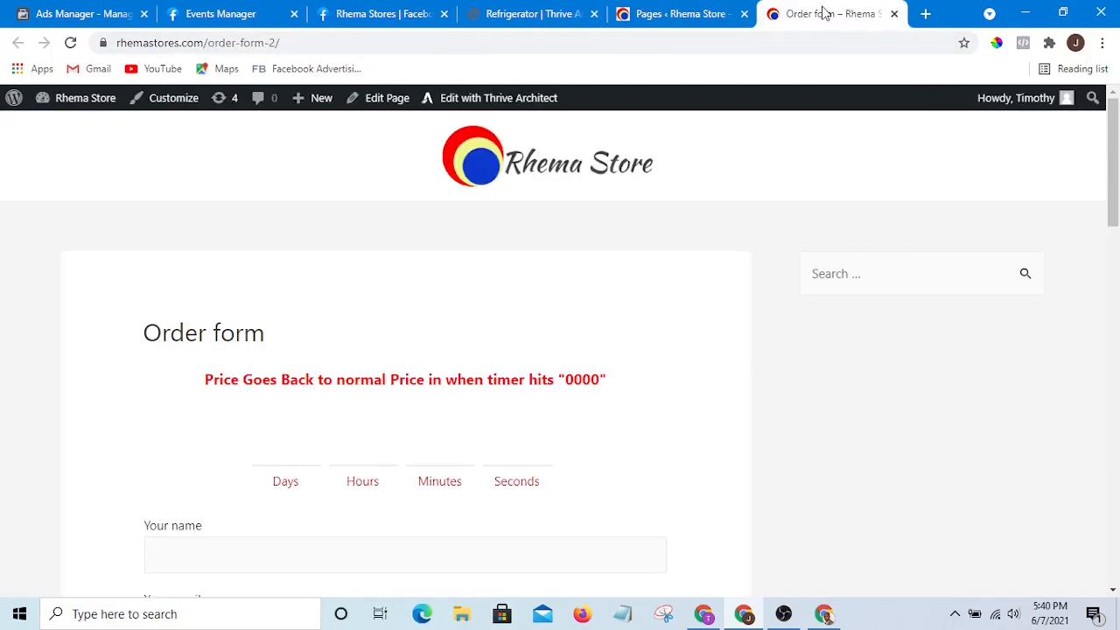
# - Scroll through the Order form page to examine its fields and order button
pyautogui.scroll(-4, 628, 357)
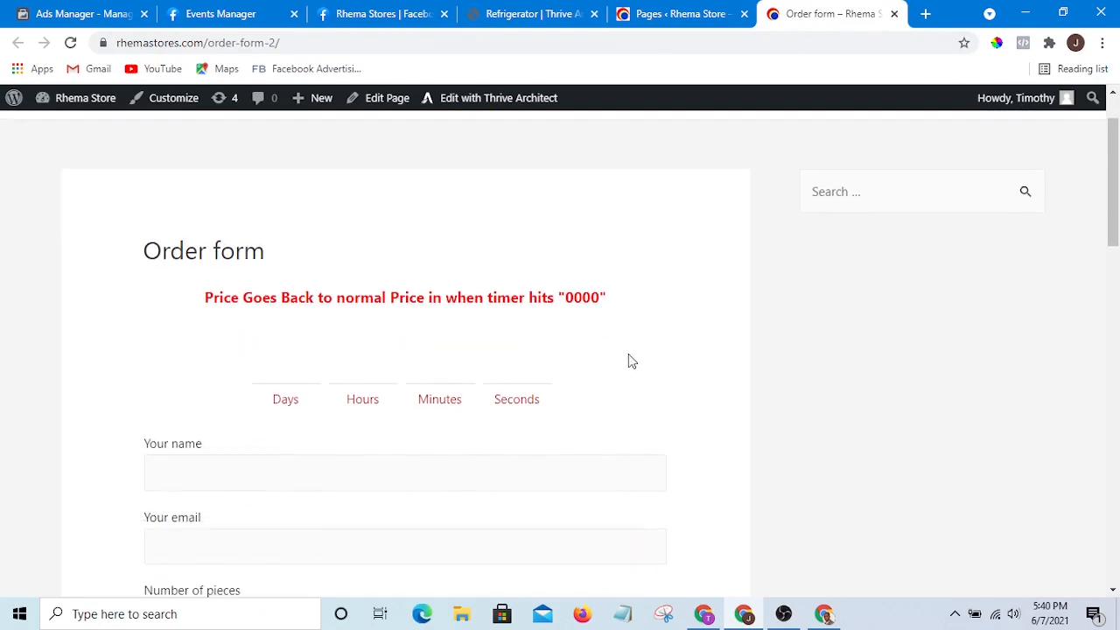
pyautogui.scroll(4, 628, 358)
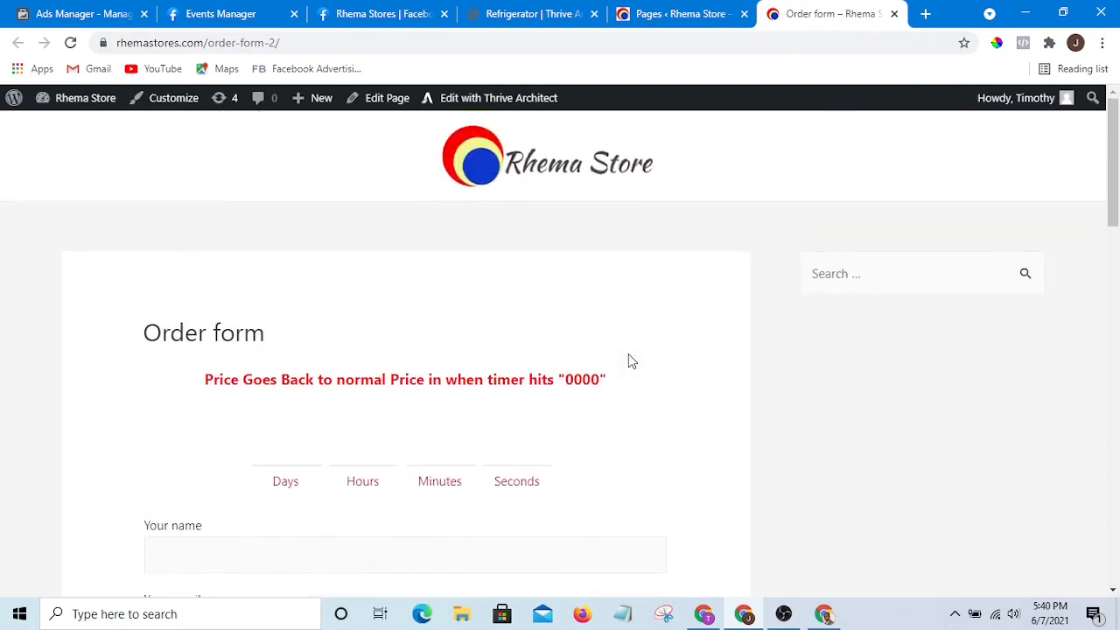
pyautogui.scroll(-3, 610, 352)
pyautogui.scroll(-1, 598, 354)
pyautogui.scroll(2, 586, 363)
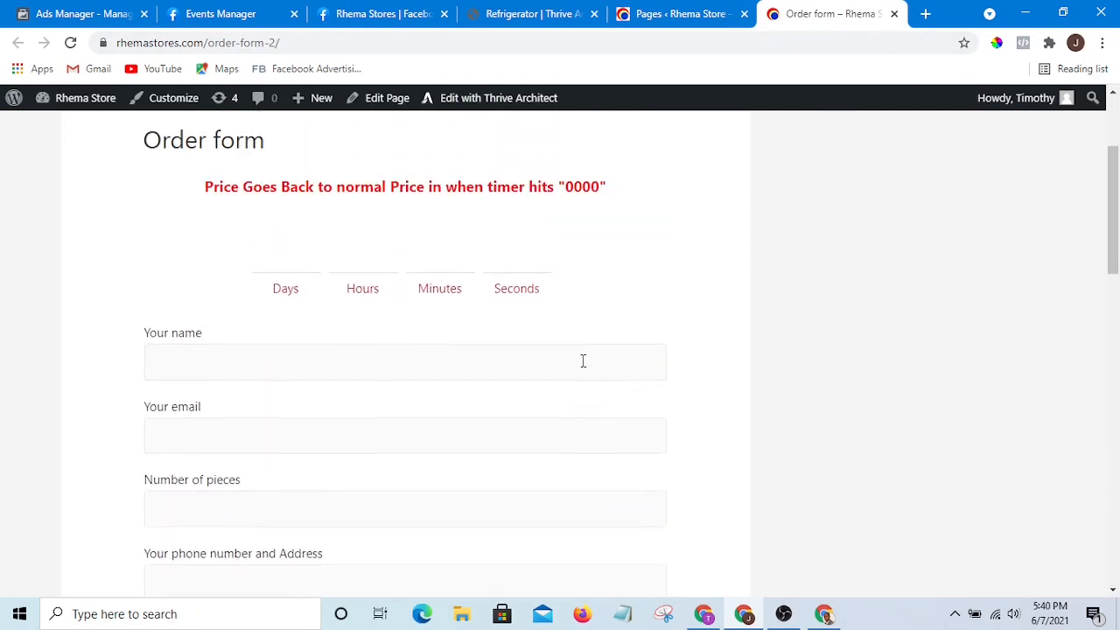
pyautogui.scroll(-2, 395, 347)
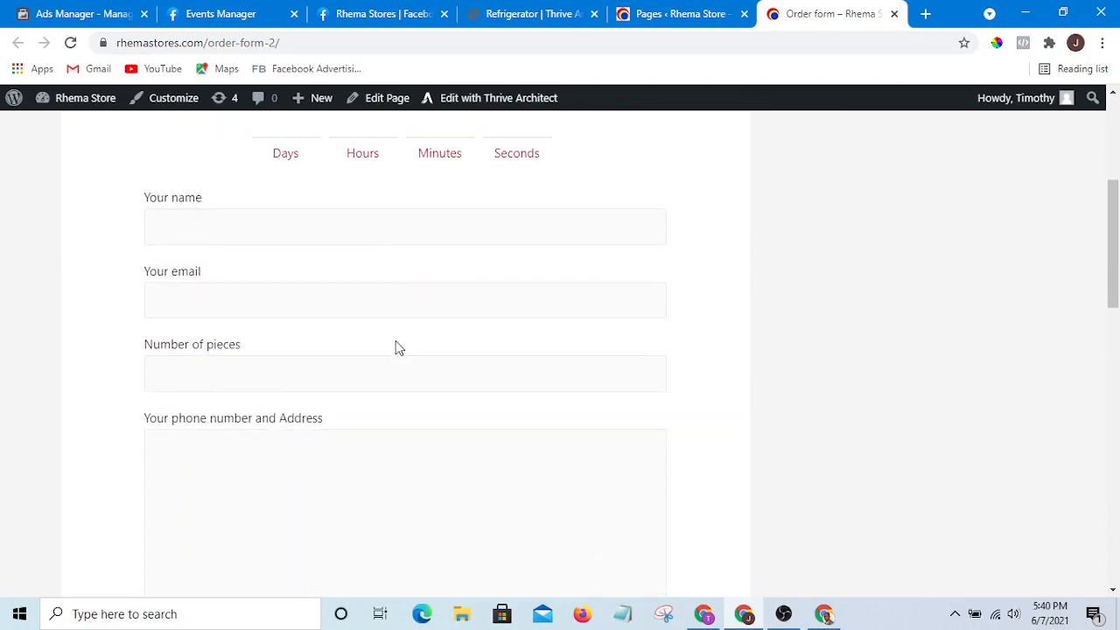
pyautogui.scroll(2, 393, 218)
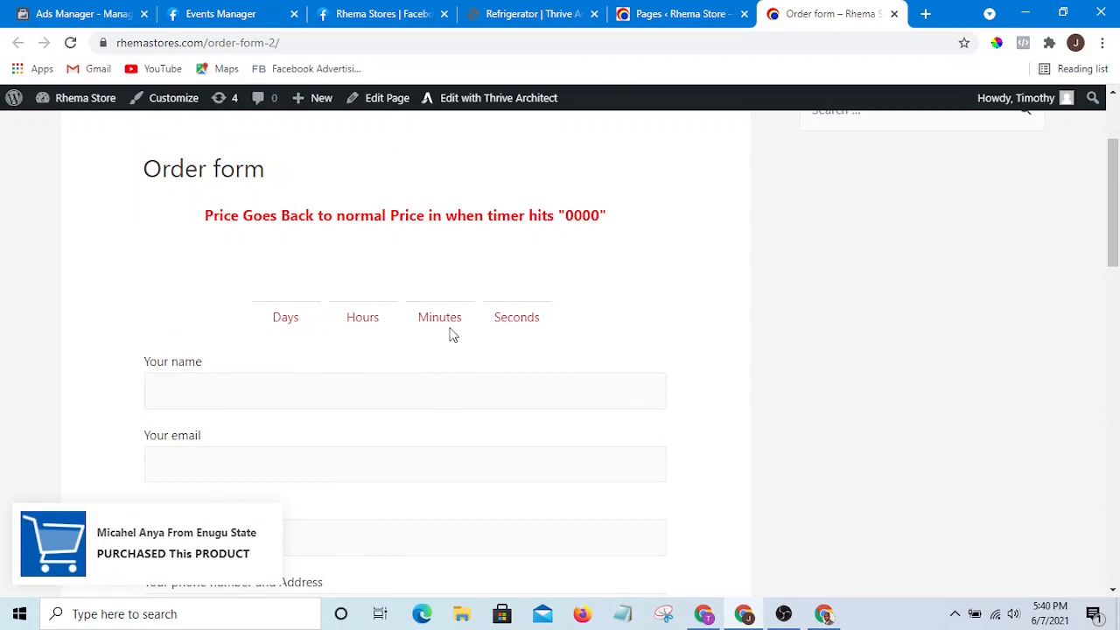
pyautogui.scroll(-3, 321, 302)
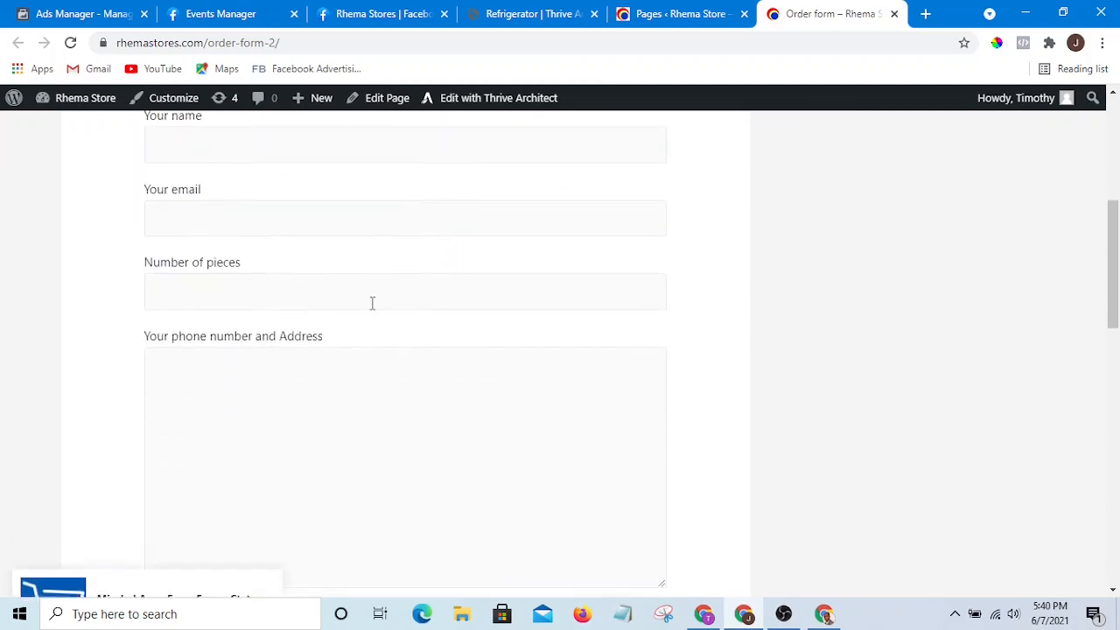
pyautogui.scroll(2, 394, 332)
pyautogui.scroll(3, 409, 347)
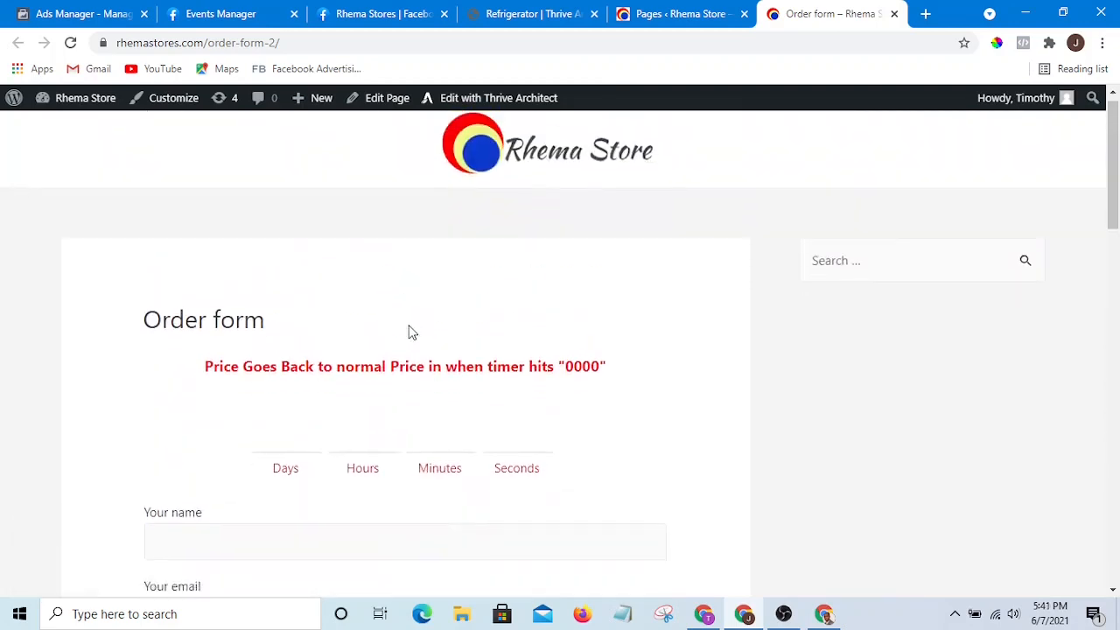
pyautogui.scroll(-5, 411, 330)
pyautogui.scroll(-1, 414, 330)
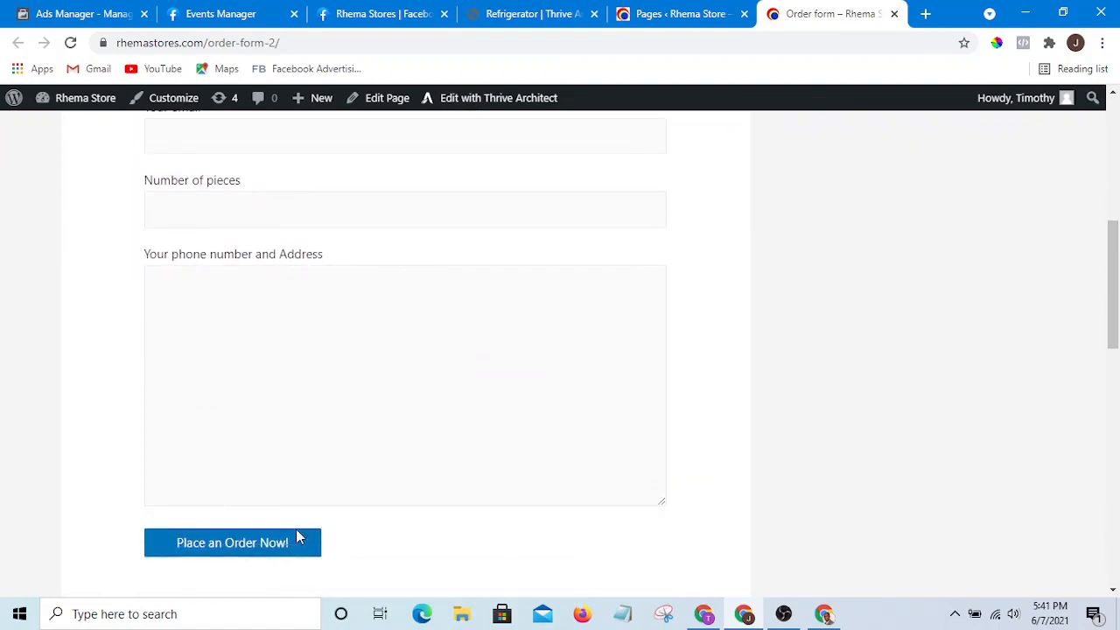
pyautogui.scroll(-1, 425, 505)
pyautogui.scroll(6, 498, 467)
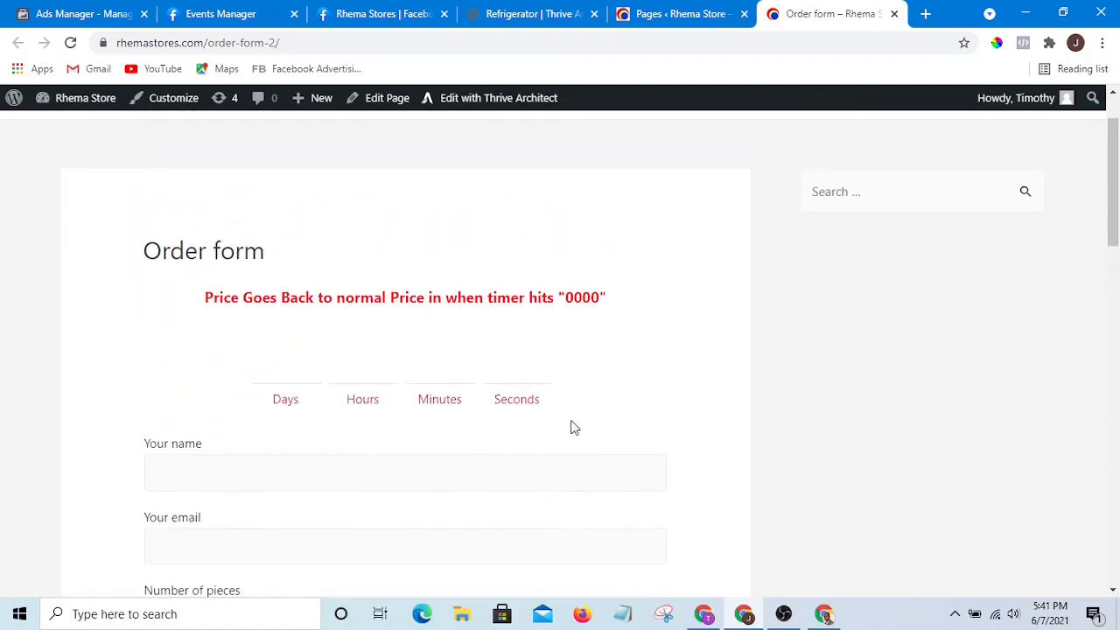
pyautogui.scroll(-4, 573, 427)
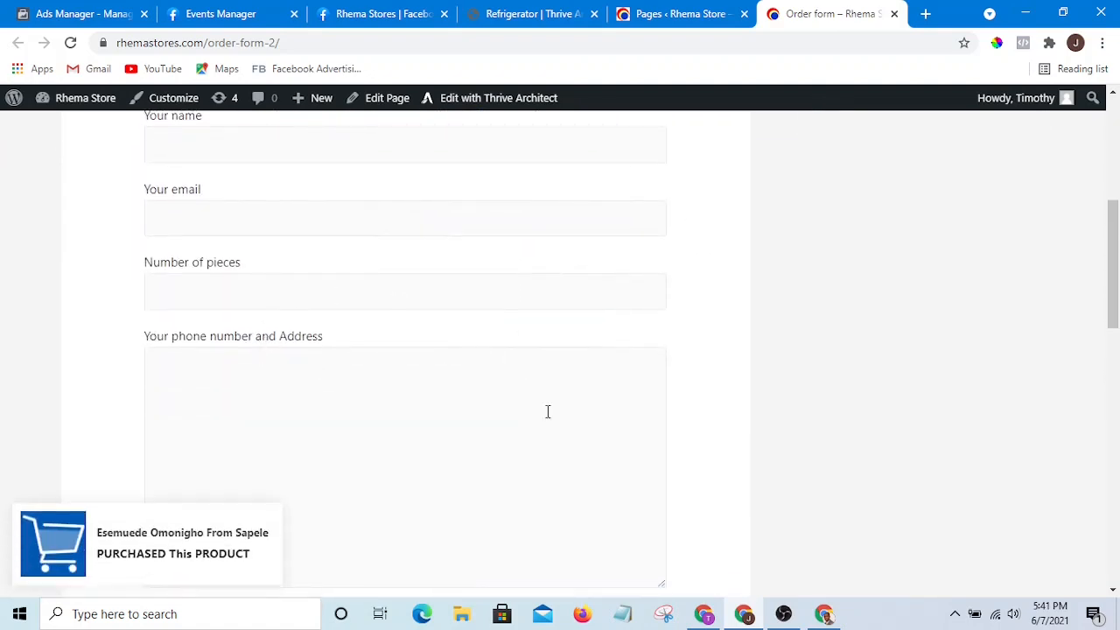
pyautogui.scroll(6, 440, 470)
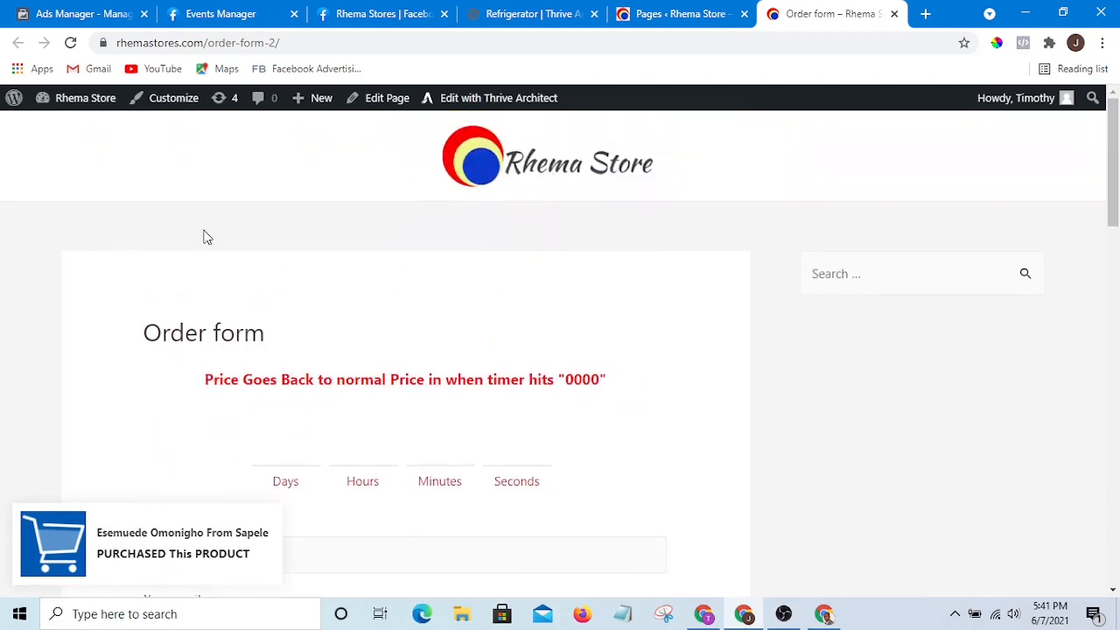
pyautogui.scroll(-2, 548, 395)
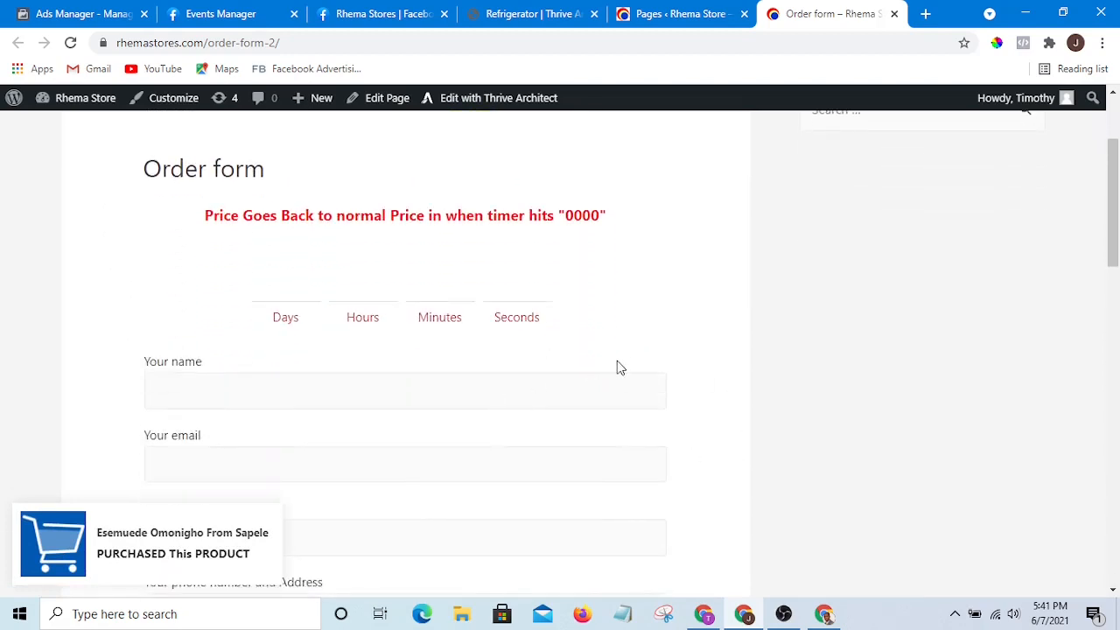
pyautogui.scroll(-3, 617, 367)
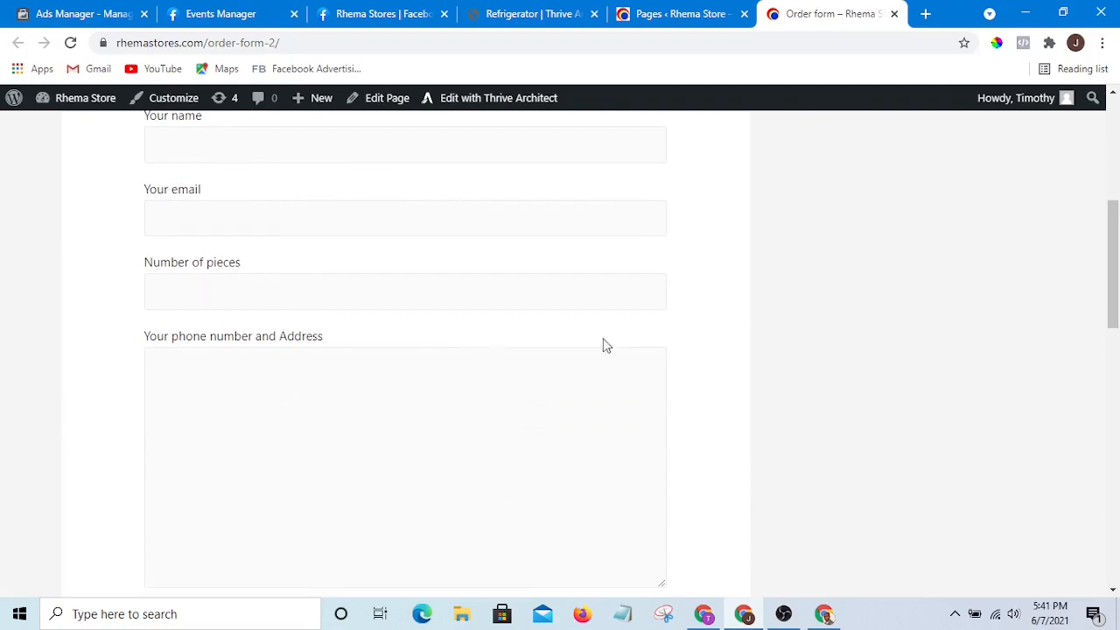
pyautogui.scroll(2, 435, 377)
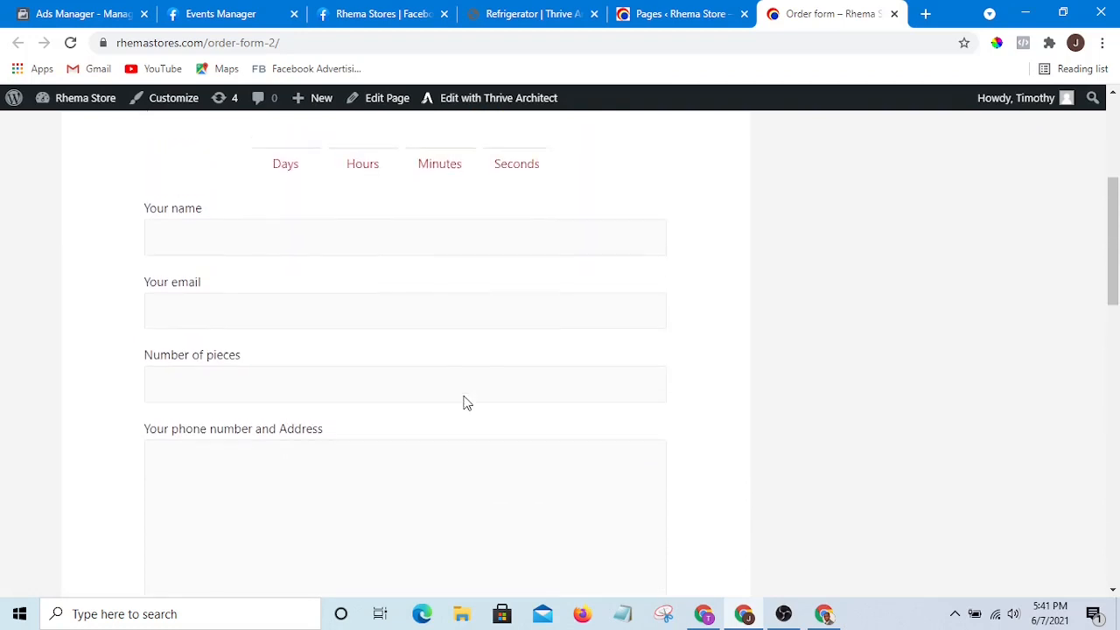
pyautogui.scroll(-3, 804, 436)
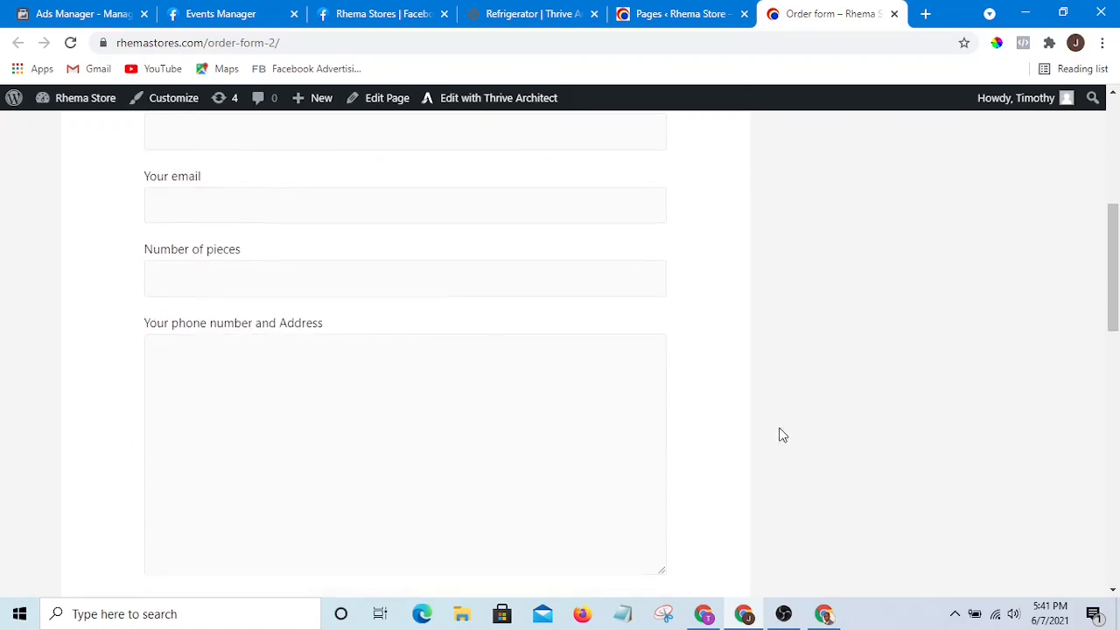
pyautogui.scroll(2, 613, 407)
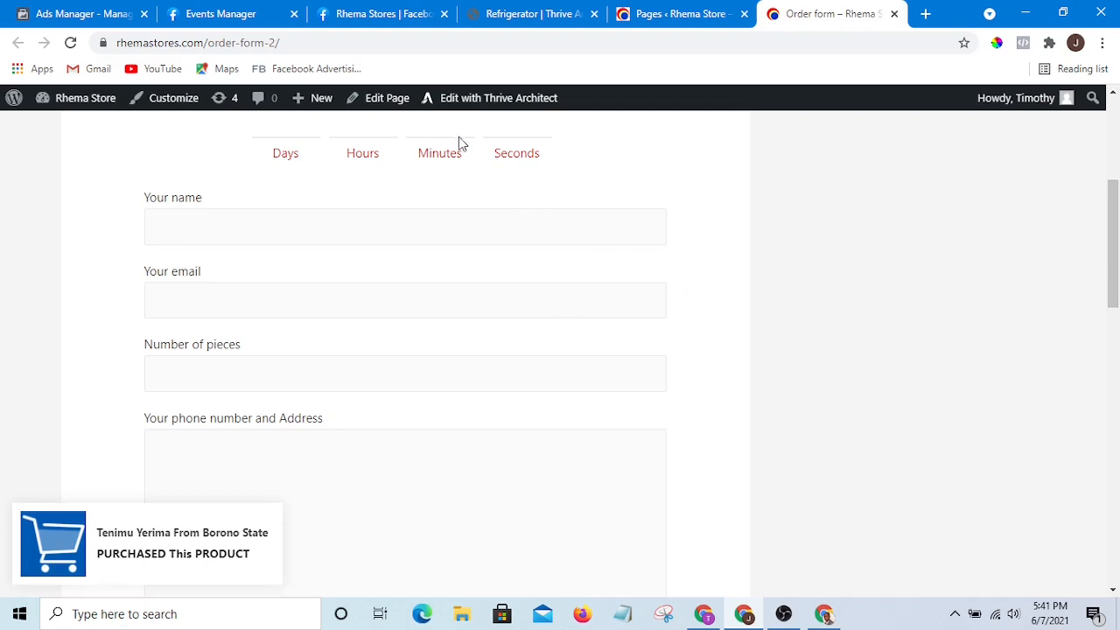
pyautogui.scroll(4, 415, 150)
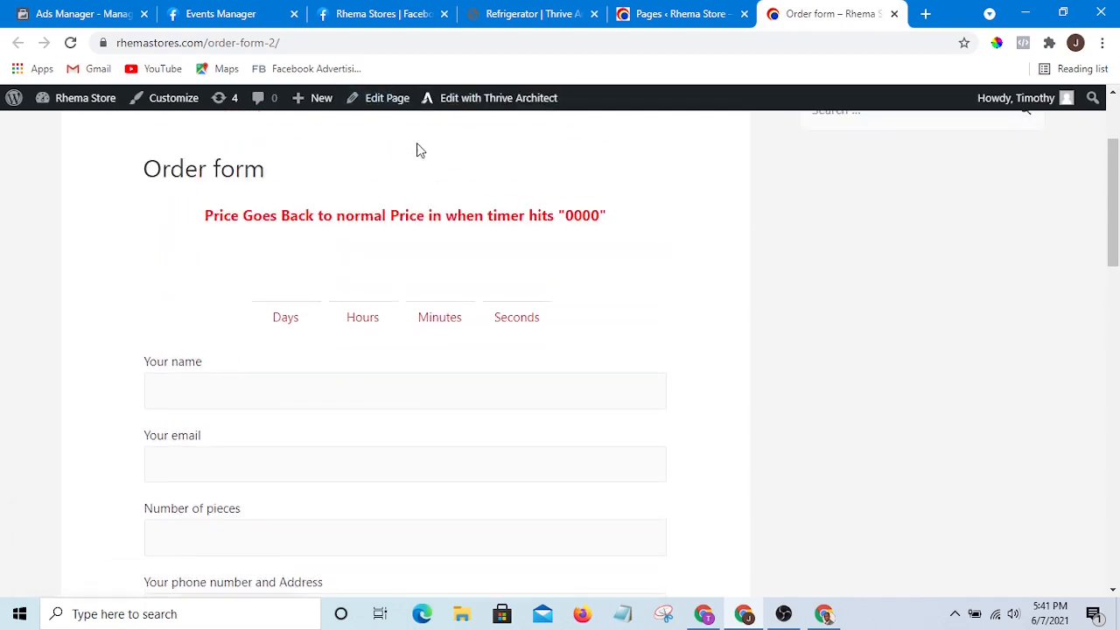
# - Copy the Order form page's URL from the address bar
pyautogui.click(300, 40)
pyautogui.moveTo(342, 42); pyautogui.dragTo(122, 42)
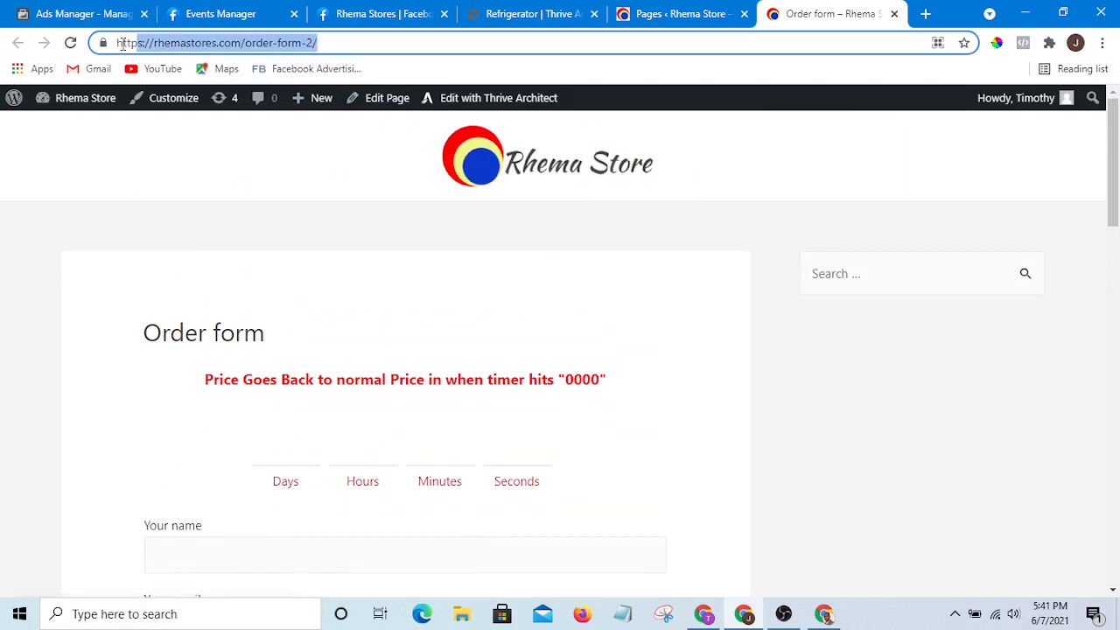
pyautogui.rightClick(177, 46)
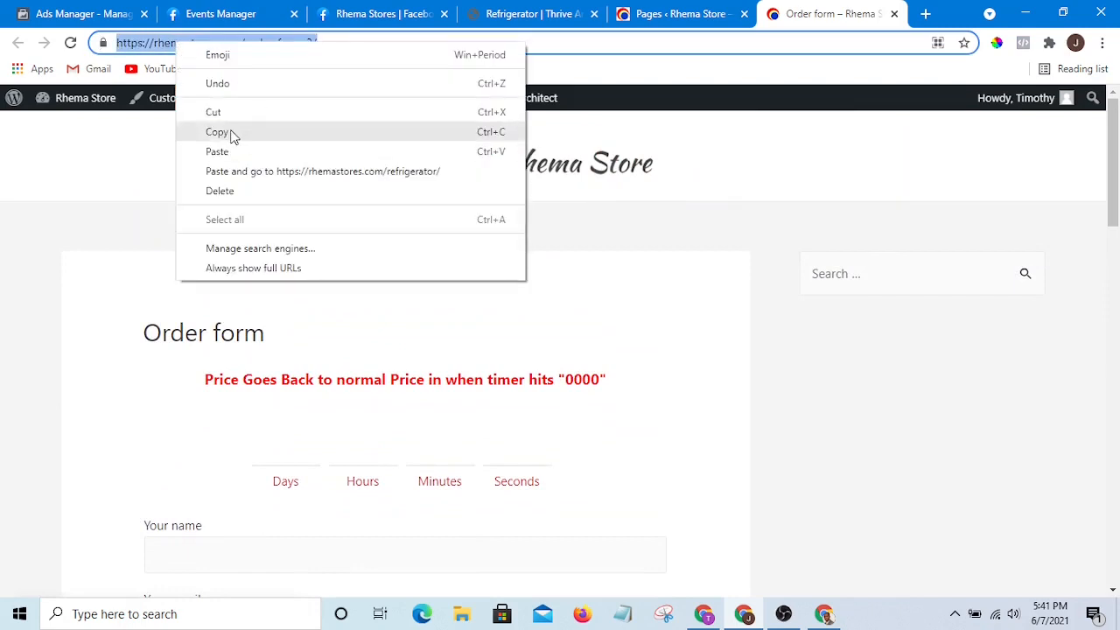
pyautogui.click(233, 132)
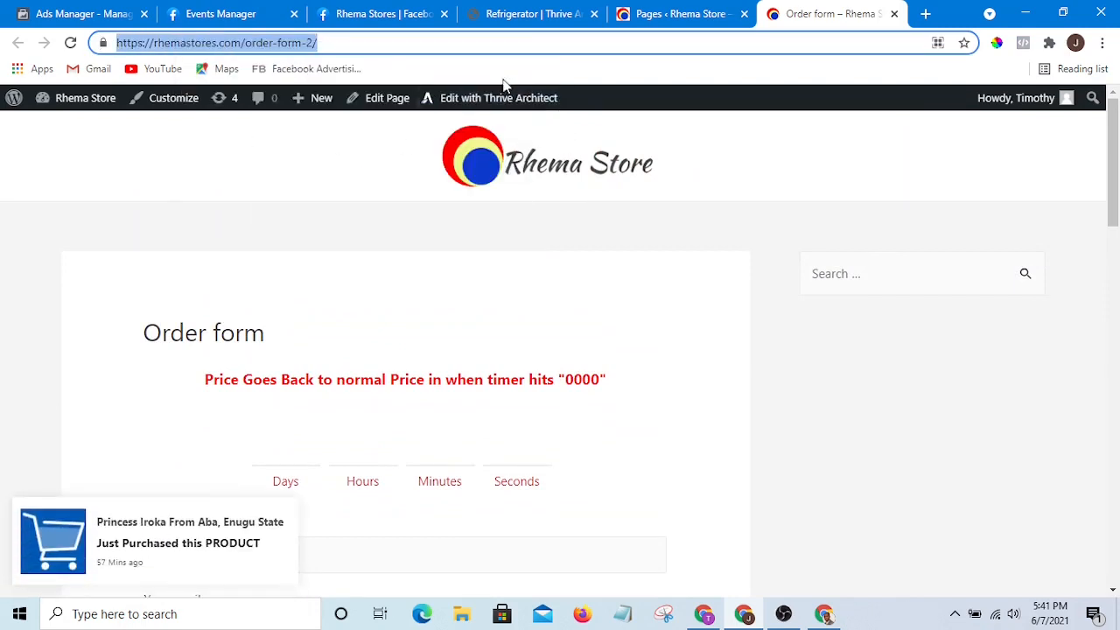
# - In Events Manager, expand the Add to Cart event and open its Event Setup Tool from Manage Event
pyautogui.click(242, 15)
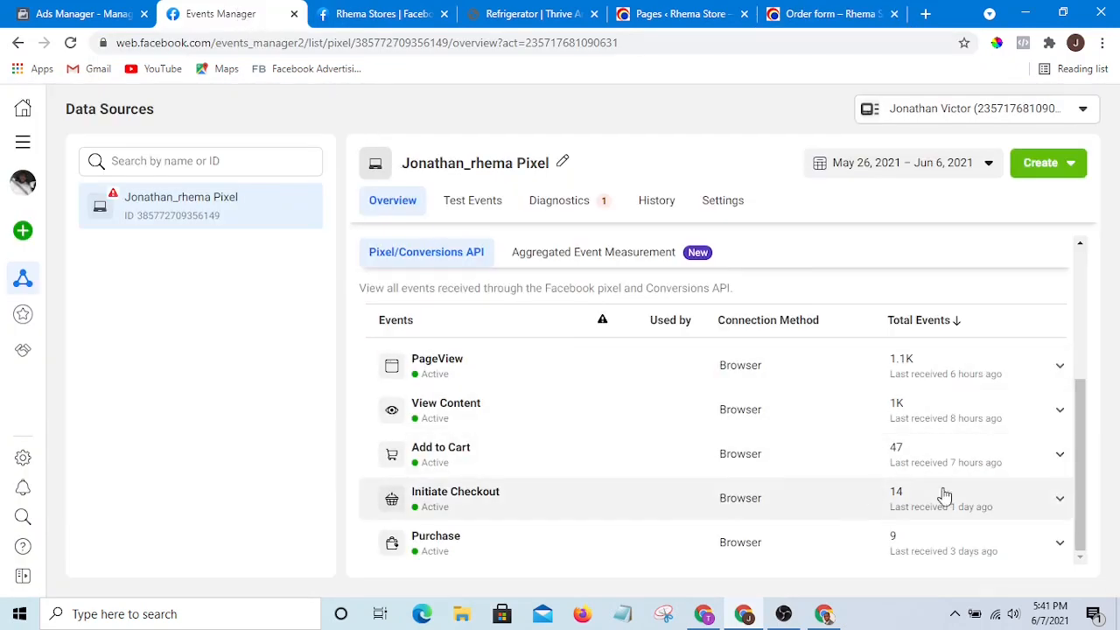
pyautogui.click(1060, 461)
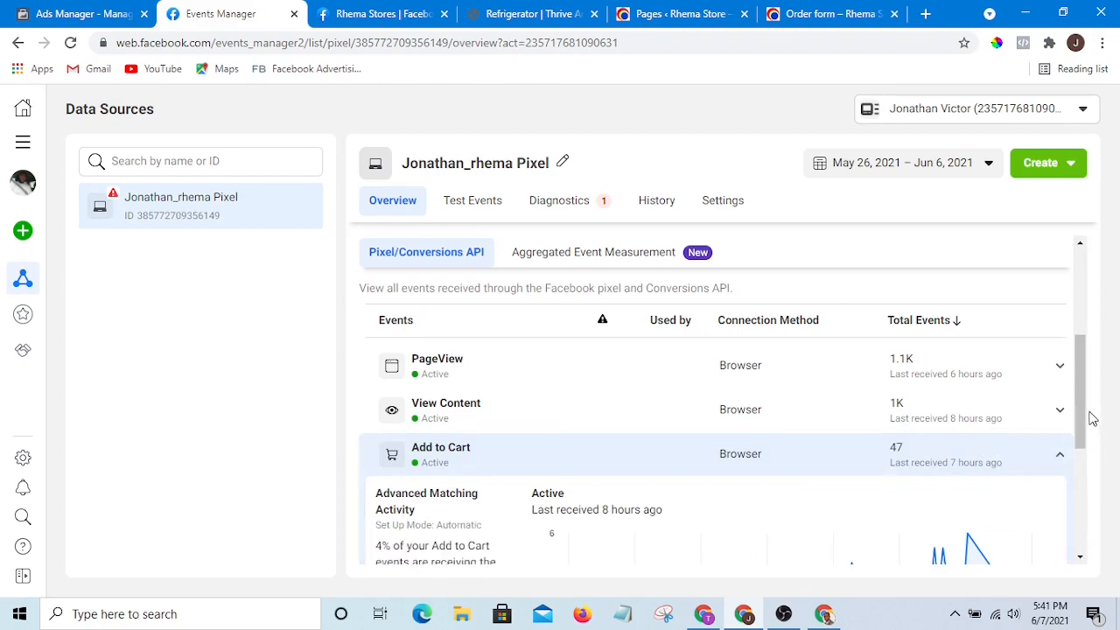
pyautogui.scroll(-2, 1083, 473)
pyautogui.scroll(-1, 1083, 472)
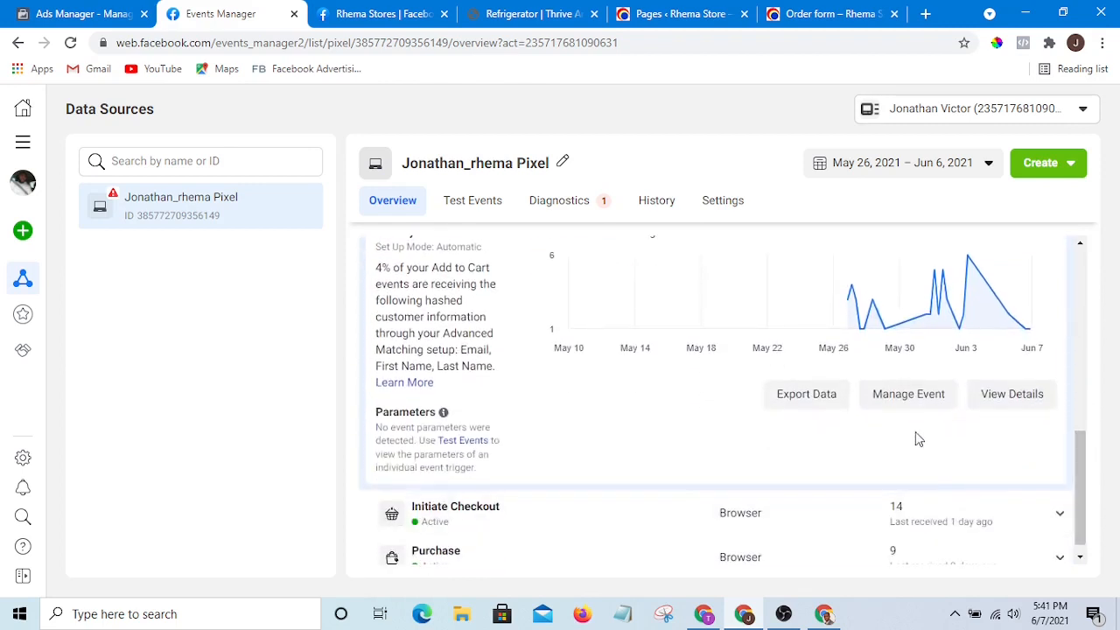
pyautogui.click(911, 398)
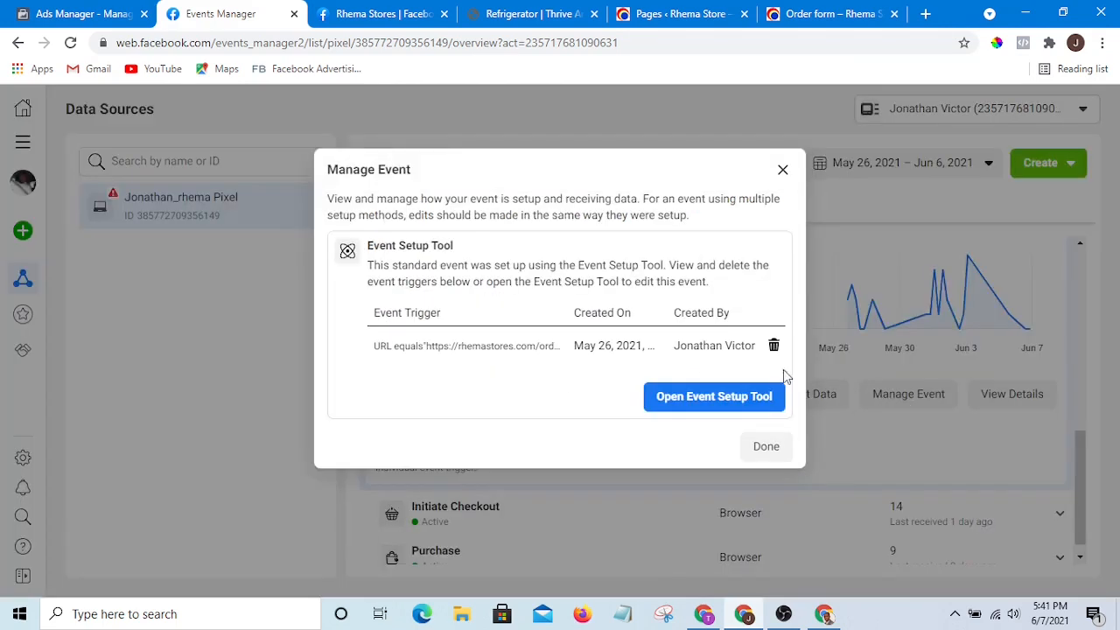
pyautogui.click(696, 398)
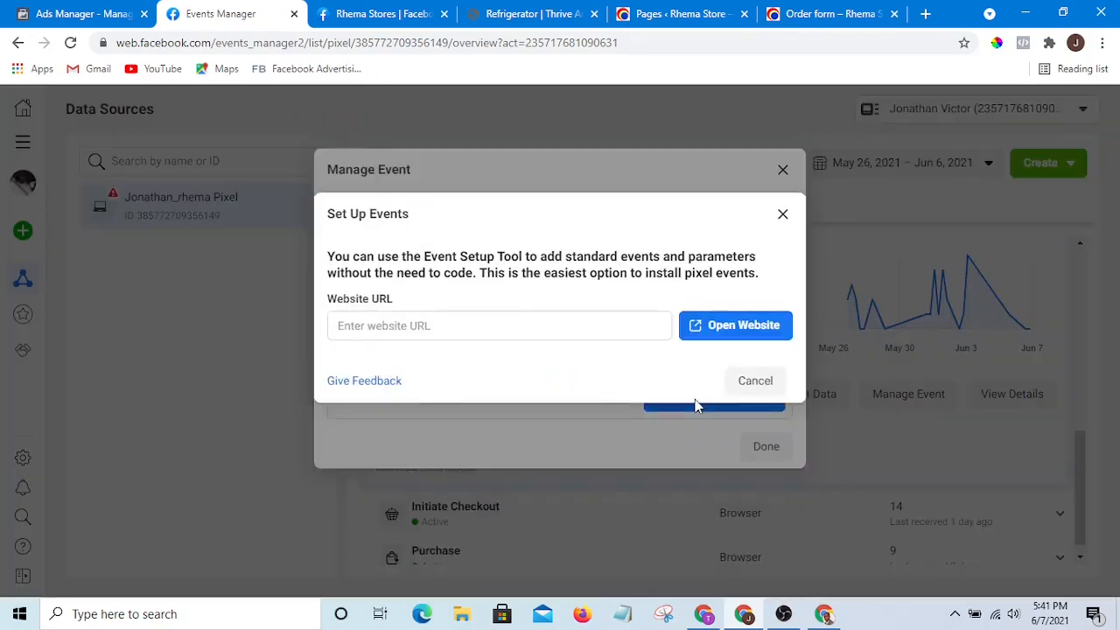
# - Paste the Order form page URL as the Website URL and open the website in the Event Setup Tool
pyautogui.rightClick(485, 327)
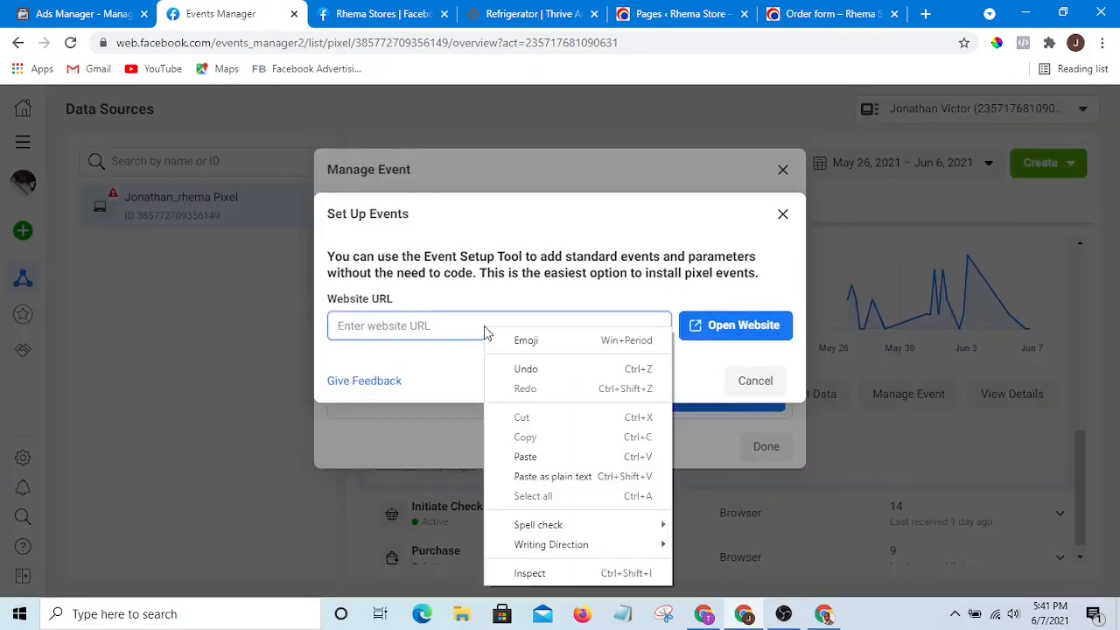
pyautogui.click(550, 456)
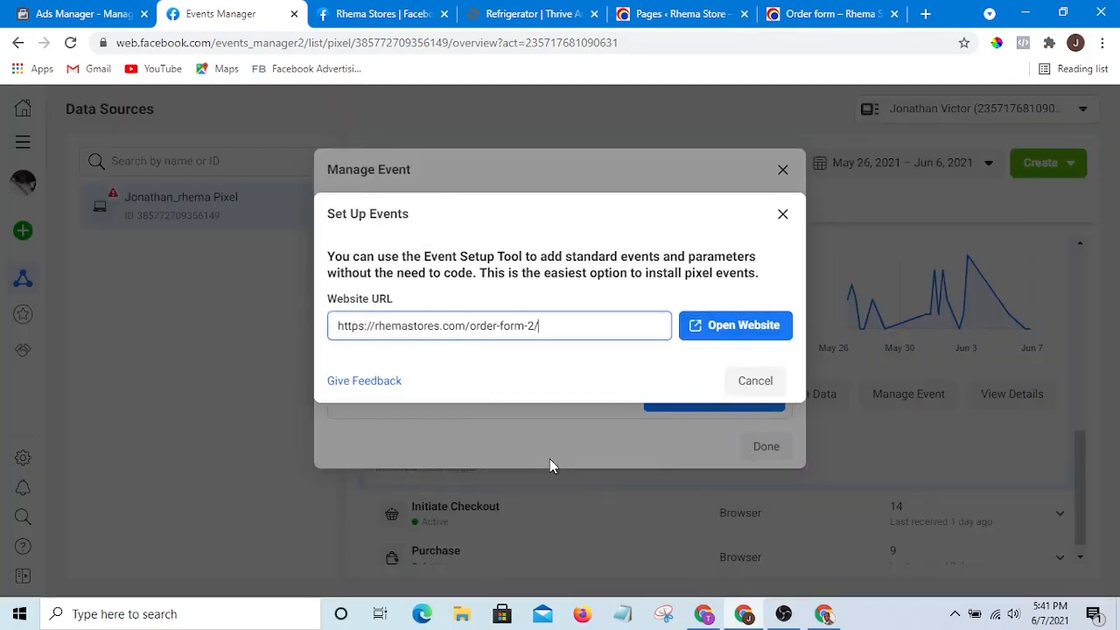
pyautogui.click(723, 327)
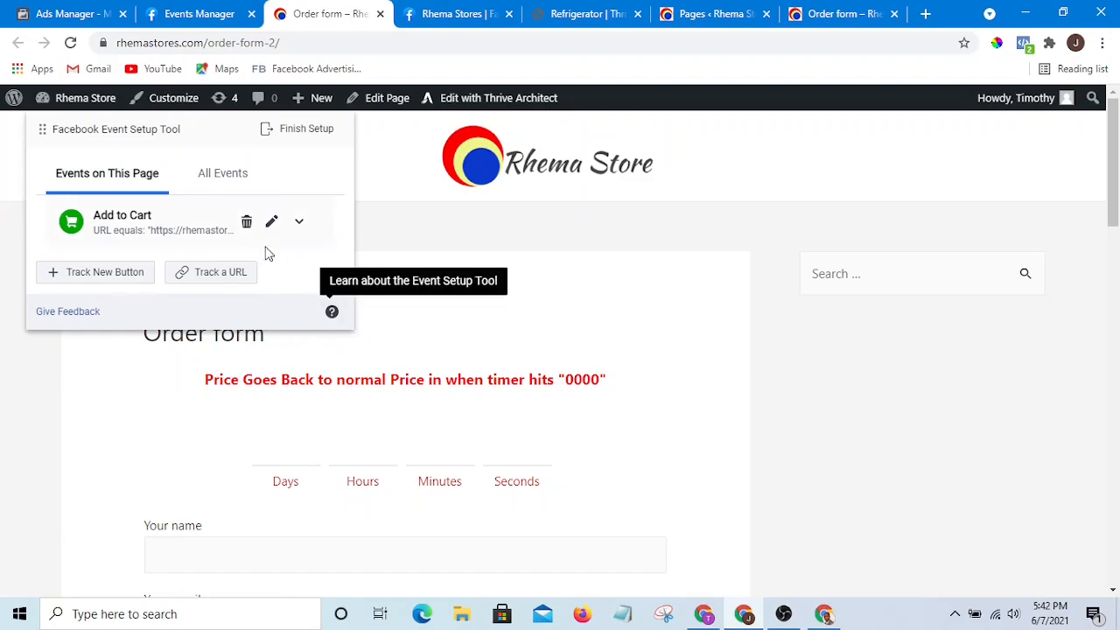
# - Cancel a URL tracking attempt on the Order form page, finish the setup skipping feedback, and close the Add to Cart setup dialogs
pyautogui.click(215, 281)
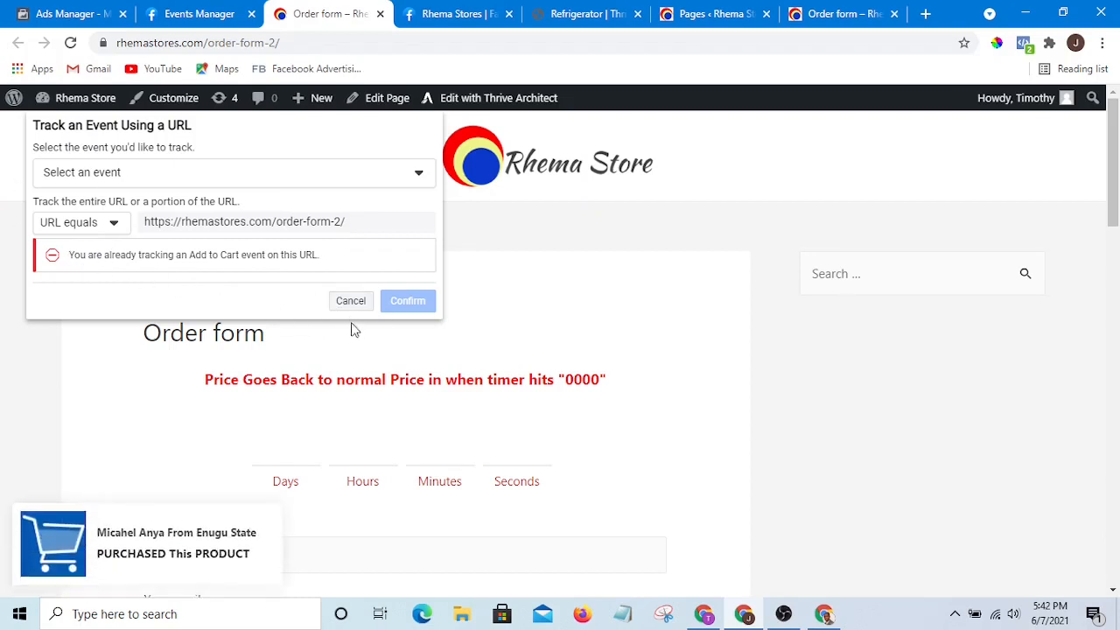
pyautogui.click(351, 302)
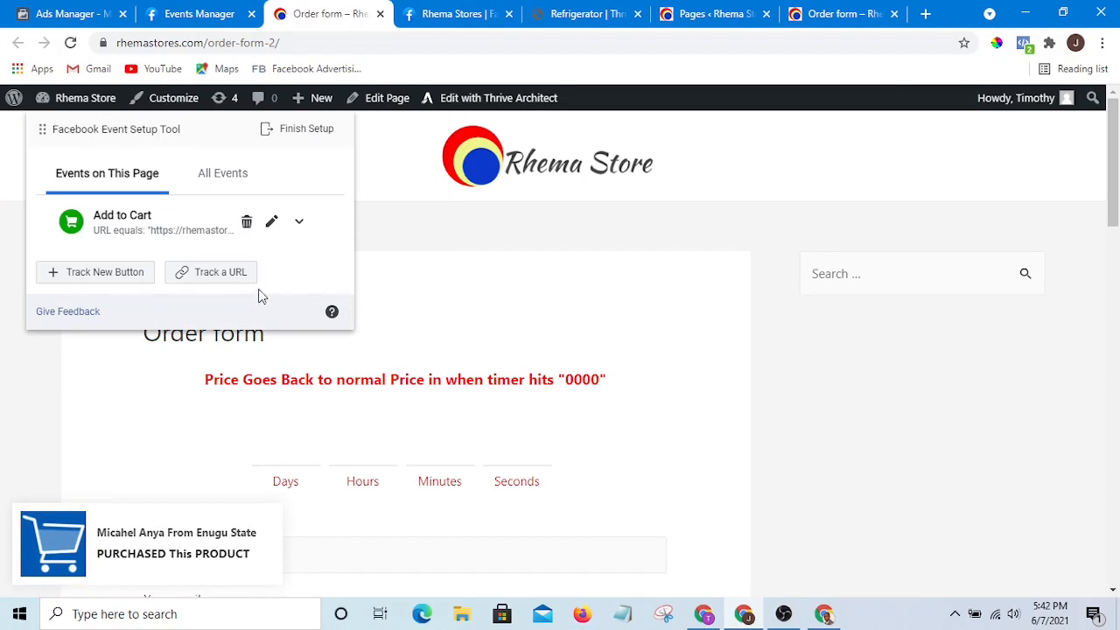
pyautogui.click(313, 131)
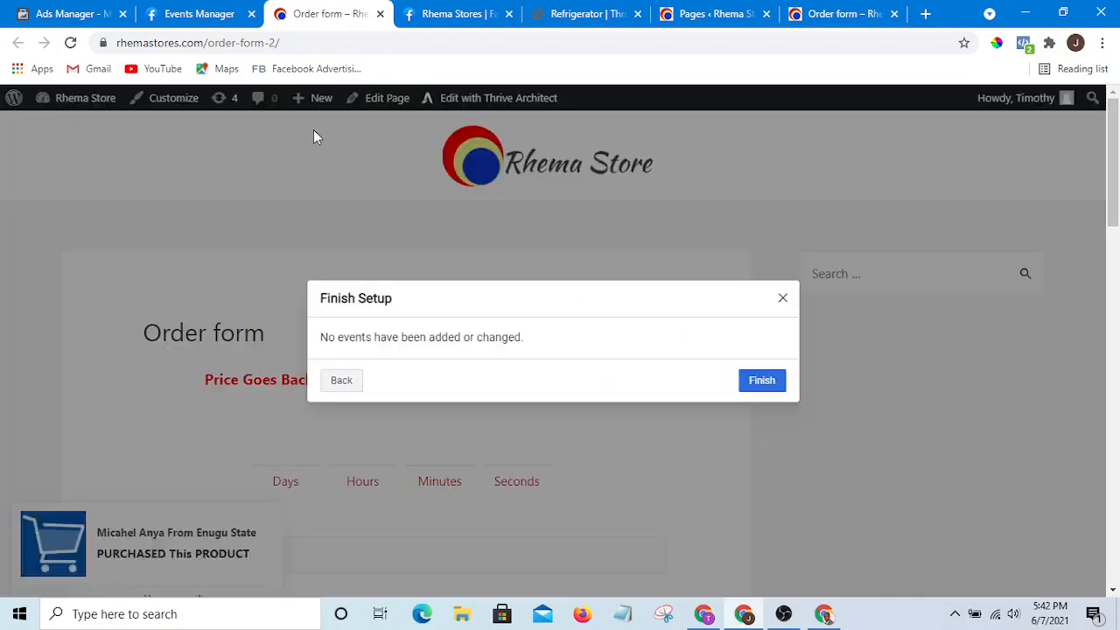
pyautogui.click(767, 385)
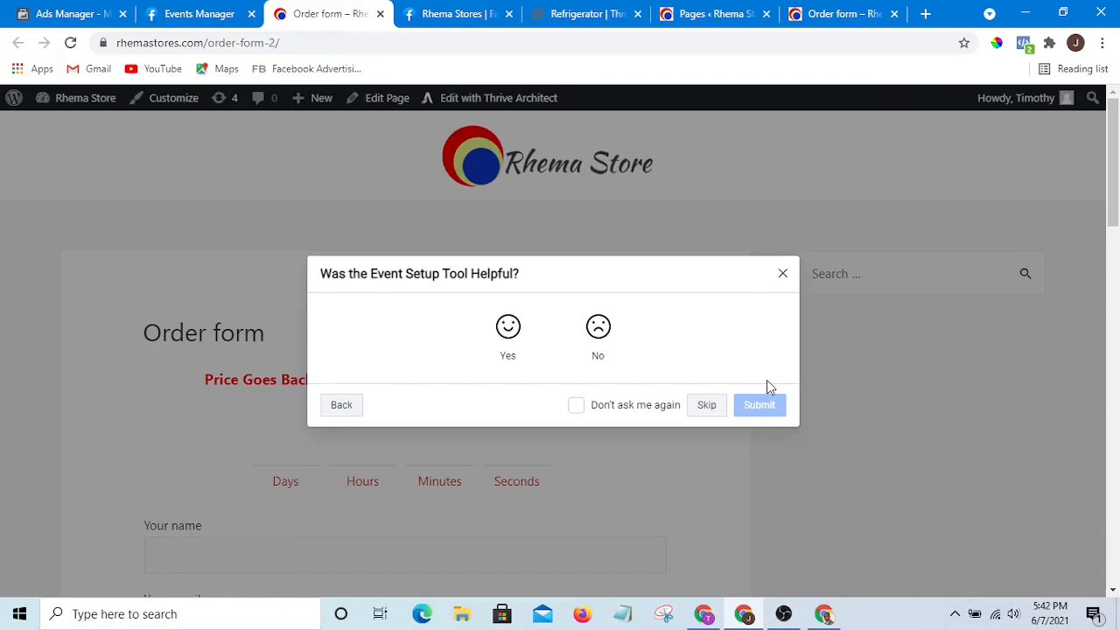
pyautogui.click(707, 405)
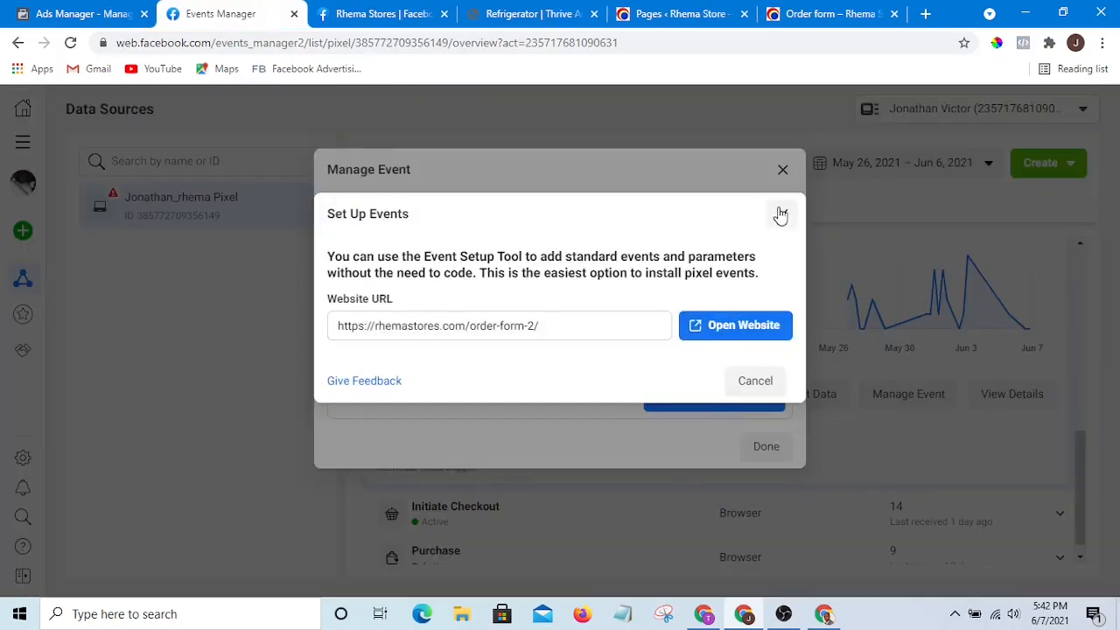
pyautogui.click(782, 173)
pyautogui.click(782, 173)
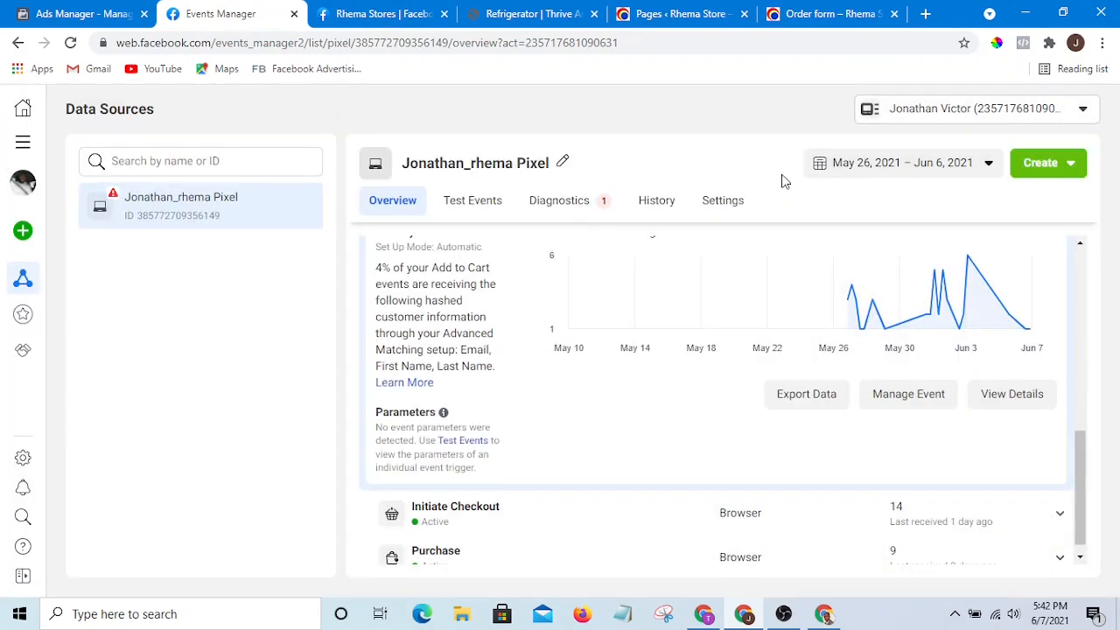
# - Expand the Purchase event in Events Manager and open its Manage Event dialog
pyautogui.scroll(-1, 1062, 420)
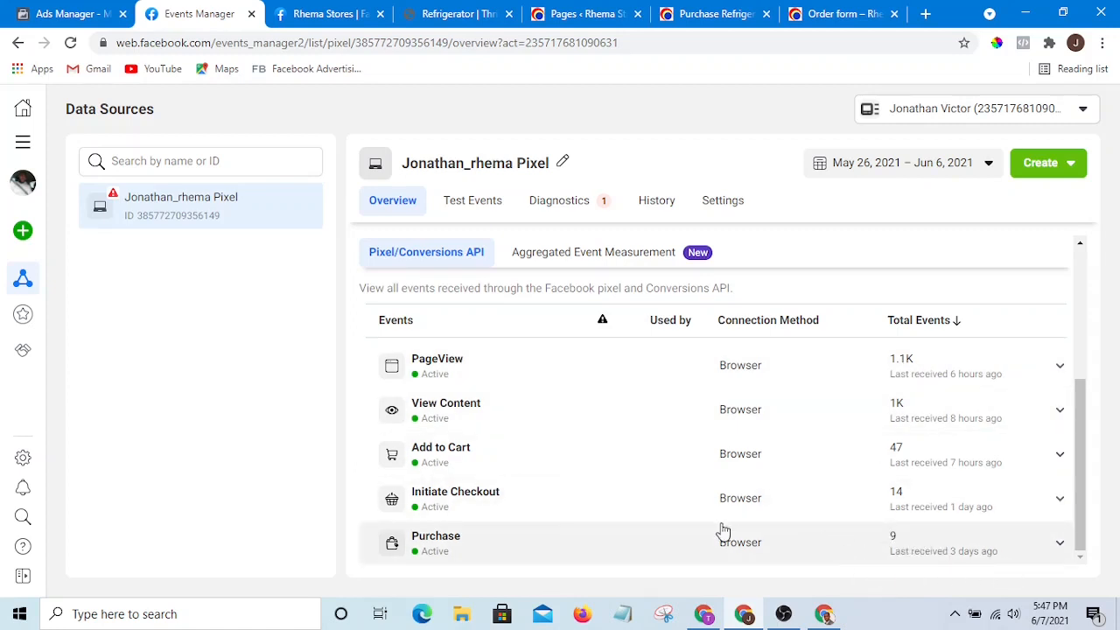
pyautogui.click(1058, 543)
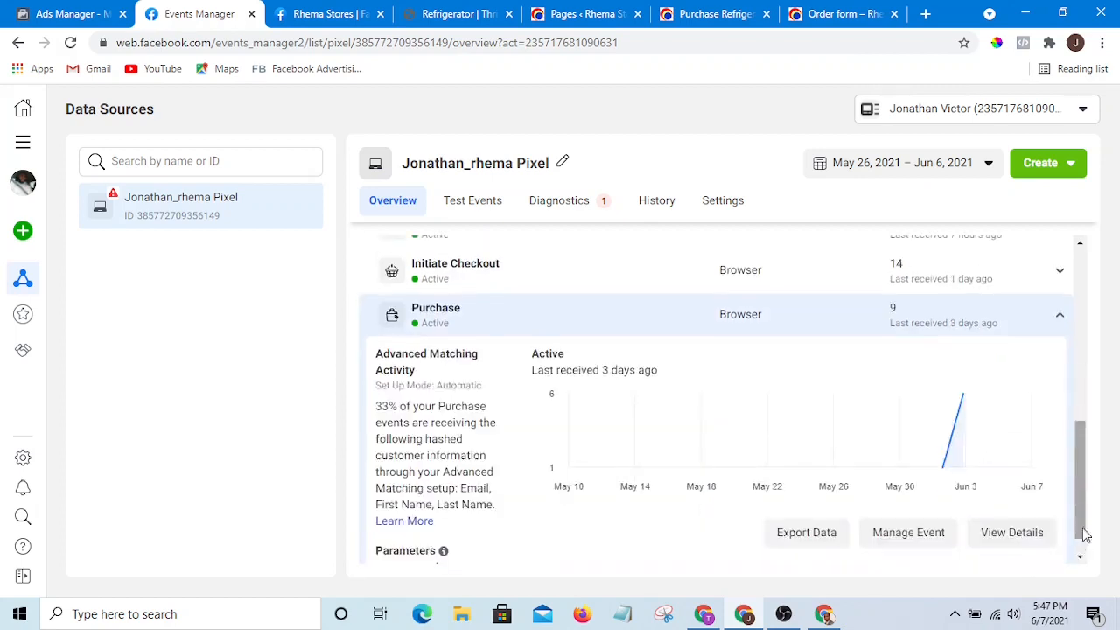
pyautogui.click(914, 502)
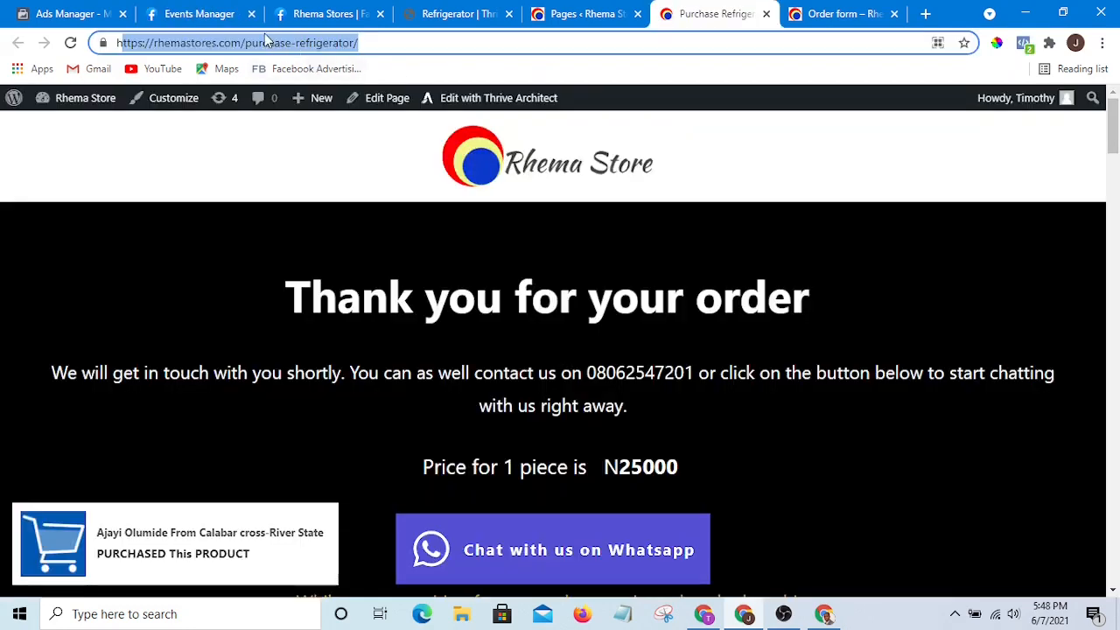
# - Copy the Purchase refrigerator page's URL from the address bar and return to Events Manager
pyautogui.rightClick(266, 40)
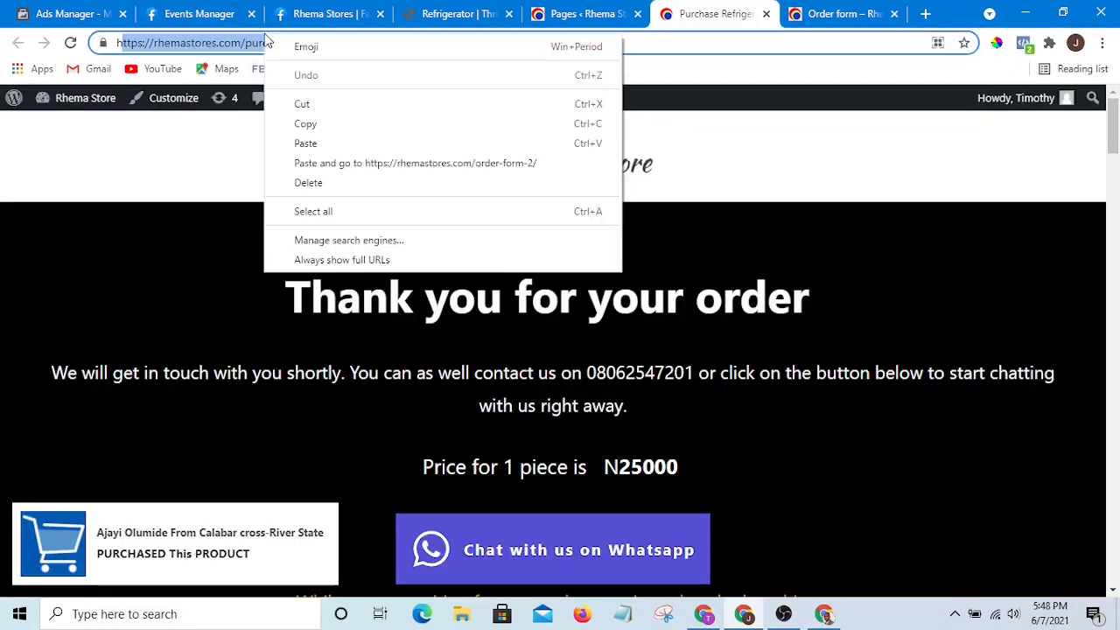
pyautogui.click(307, 124)
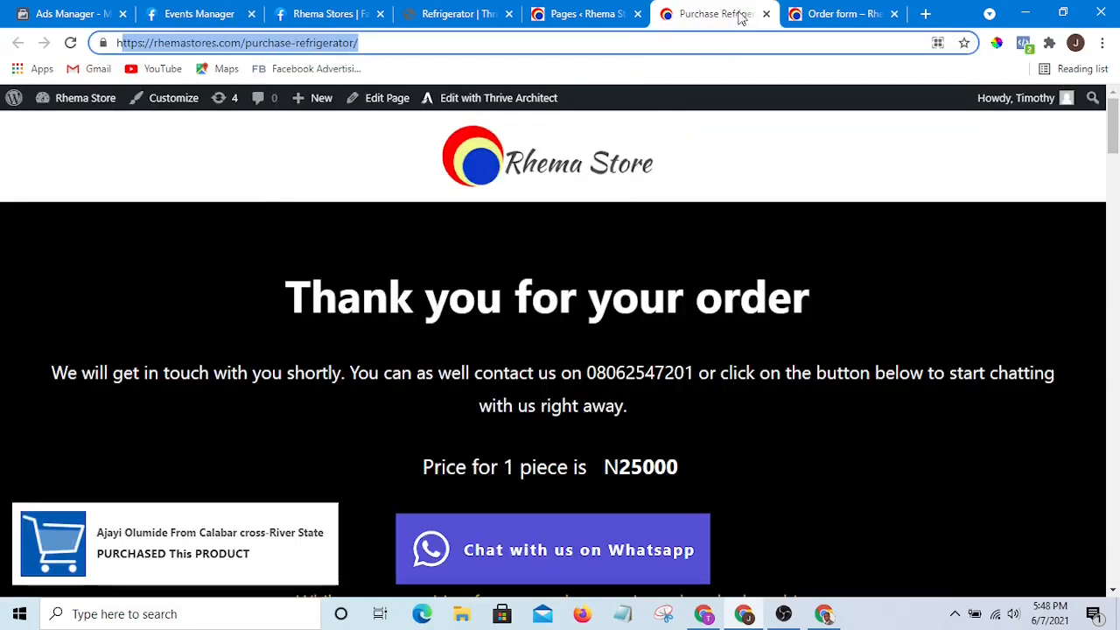
pyautogui.click(323, 14)
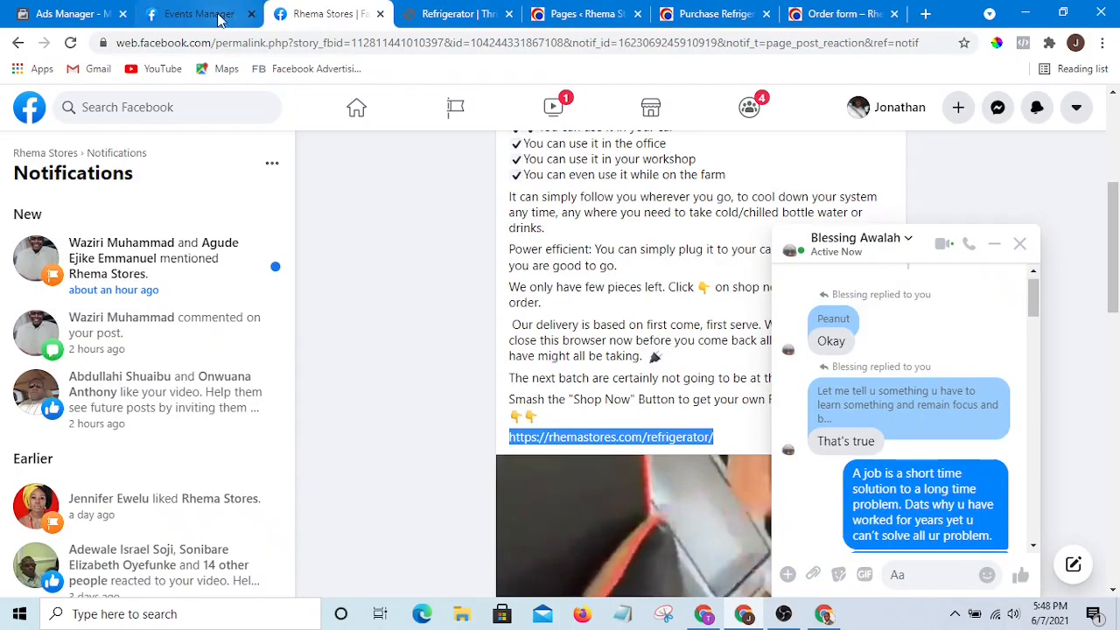
pyautogui.click(218, 14)
pyautogui.rightClick(512, 322)
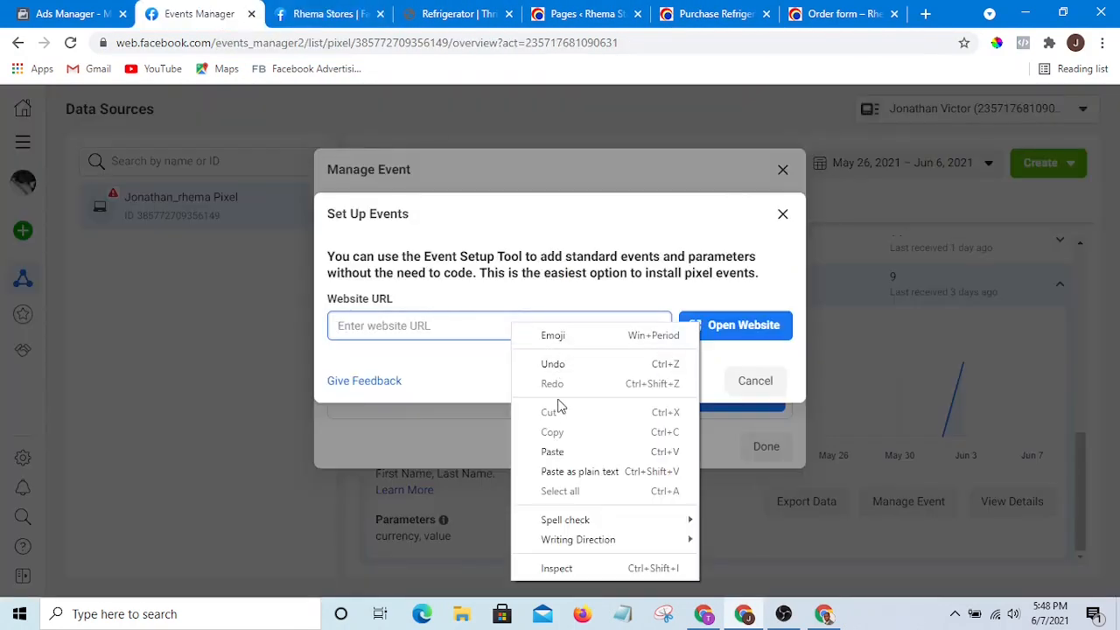
pyautogui.click(559, 381)
pyautogui.click(723, 328)
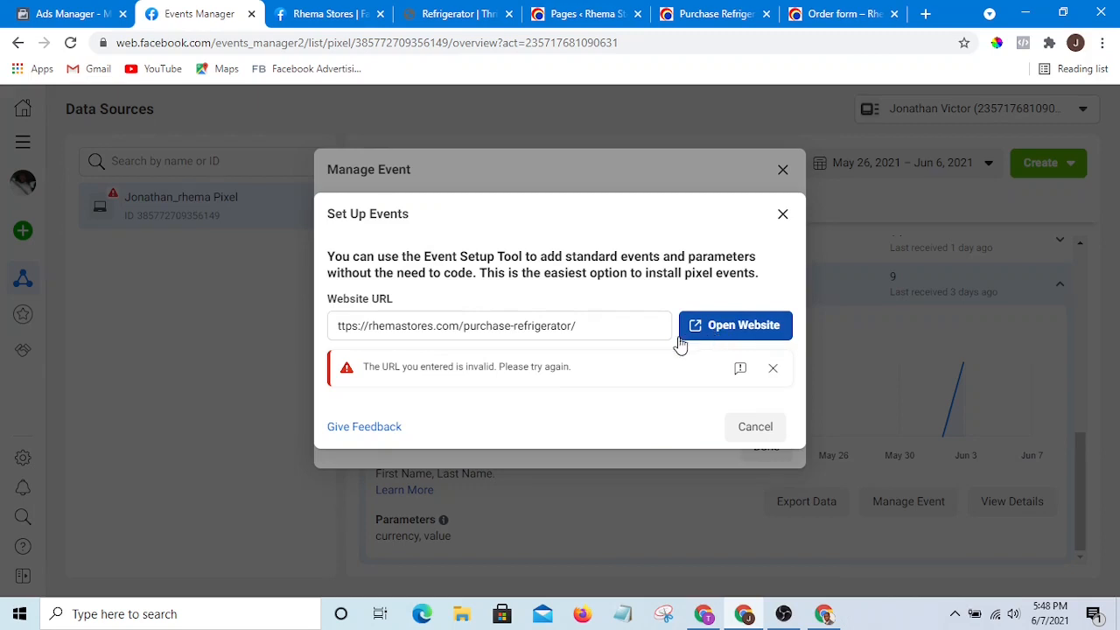
pyautogui.click(360, 326)
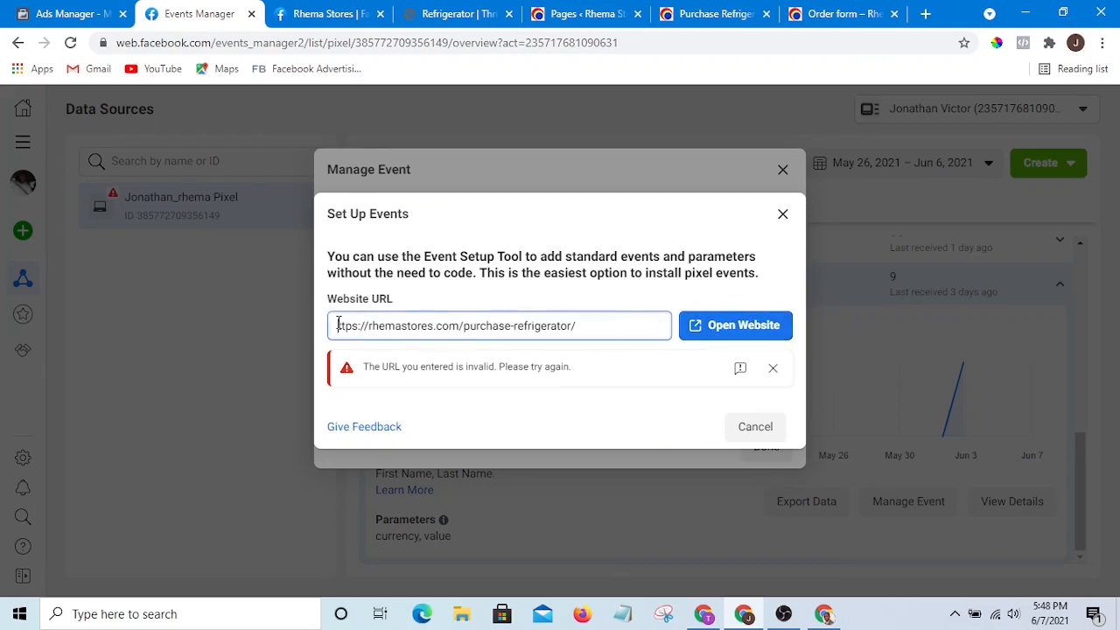
pyautogui.write('h')
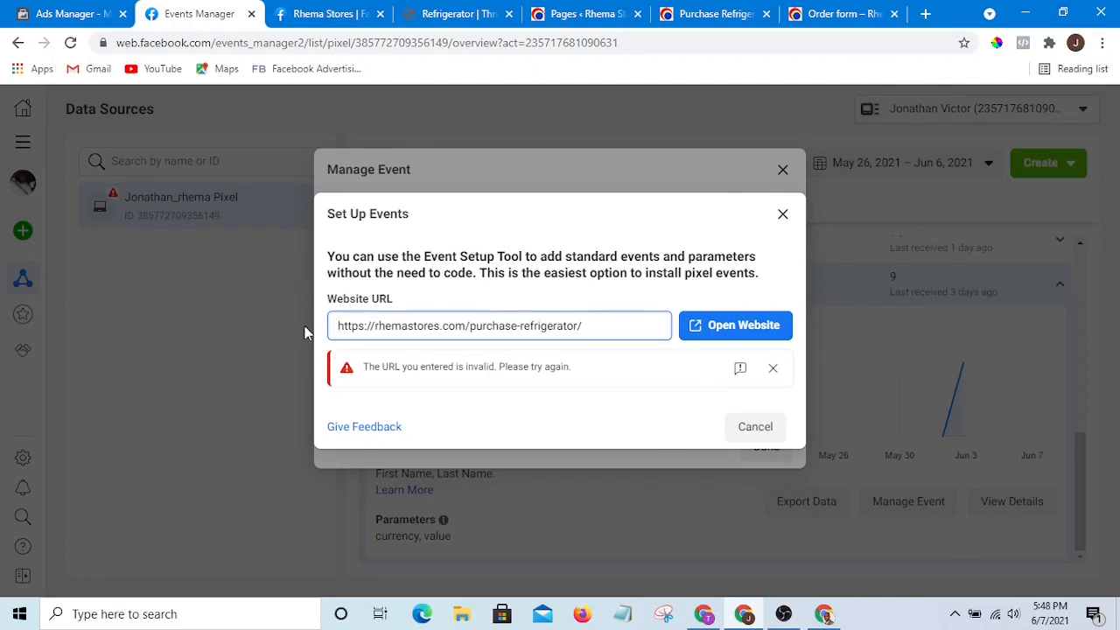
pyautogui.click(737, 330)
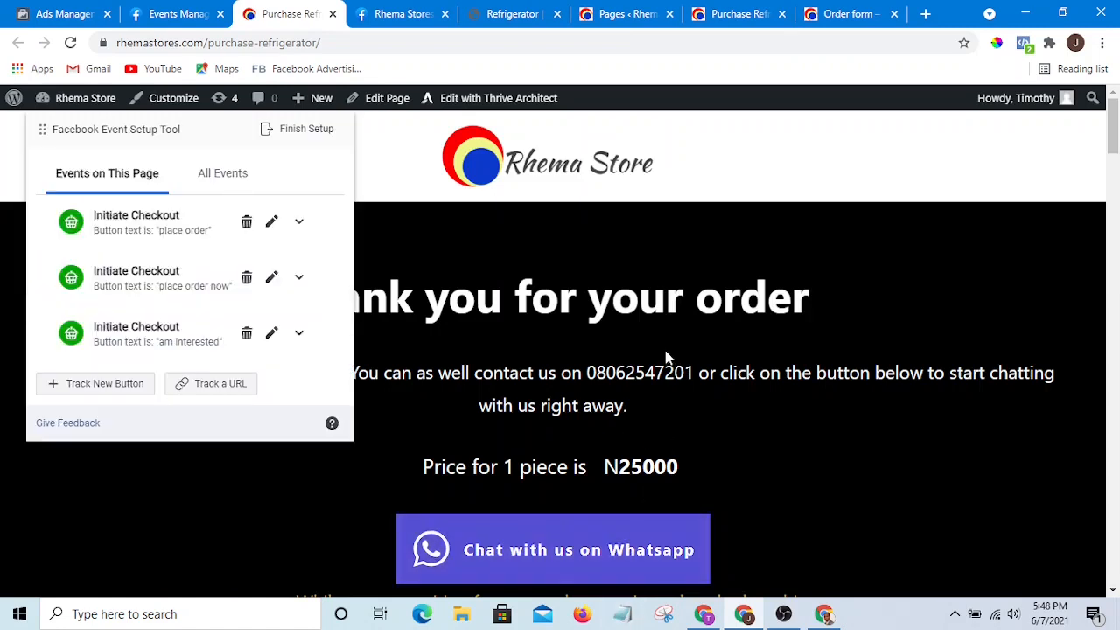
# - Scroll through the Purchase refrigerator page to examine its content and existing tracked events
pyautogui.scroll(-5, 650, 355)
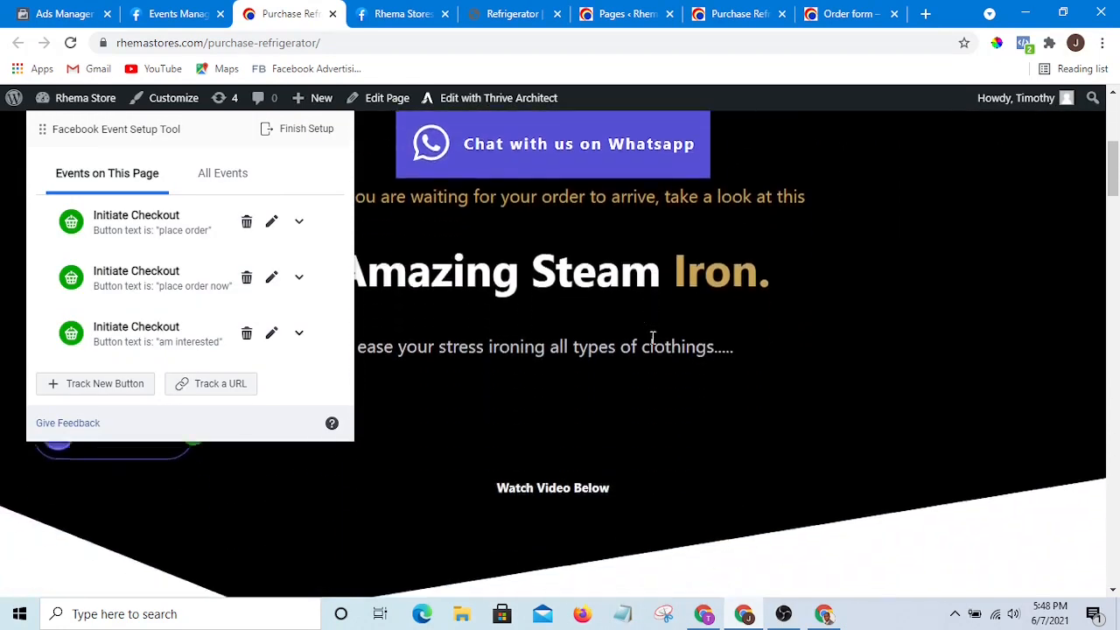
pyautogui.scroll(5, 652, 338)
pyautogui.scroll(-1, 797, 469)
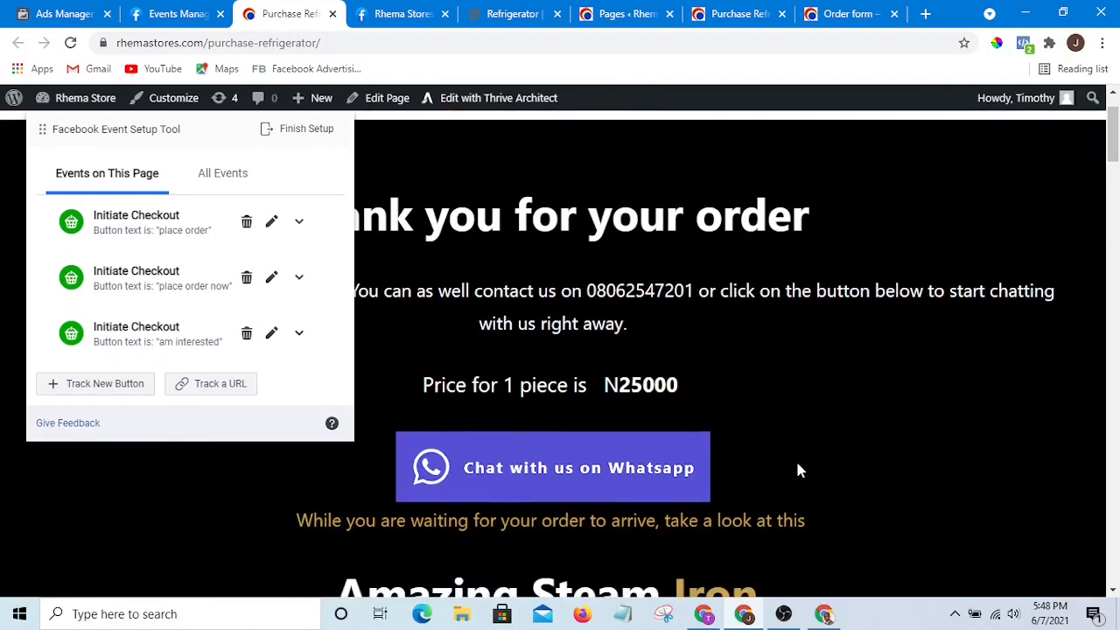
pyautogui.scroll(1, 736, 403)
pyautogui.scroll(-2, 729, 394)
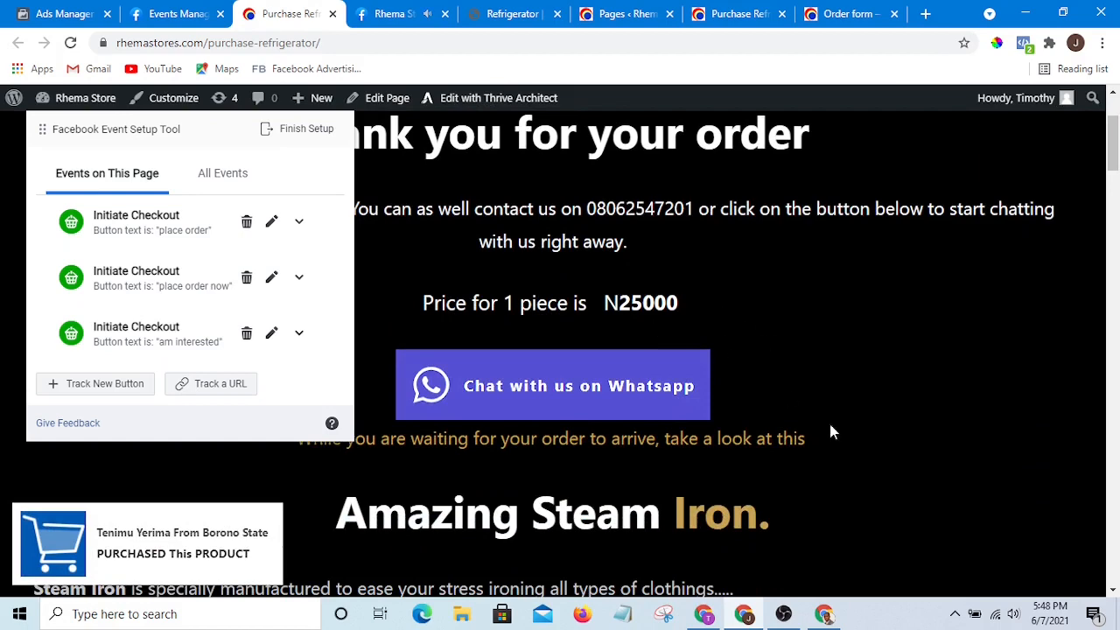
pyautogui.scroll(-4, 958, 420)
pyautogui.scroll(6, 875, 333)
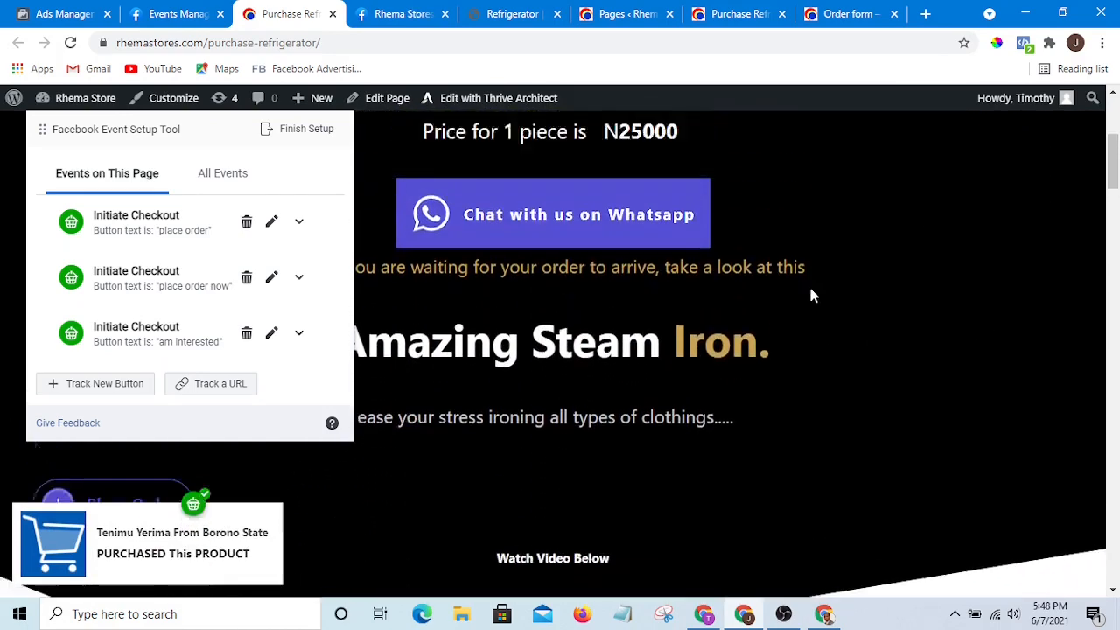
pyautogui.scroll(-1, 736, 347)
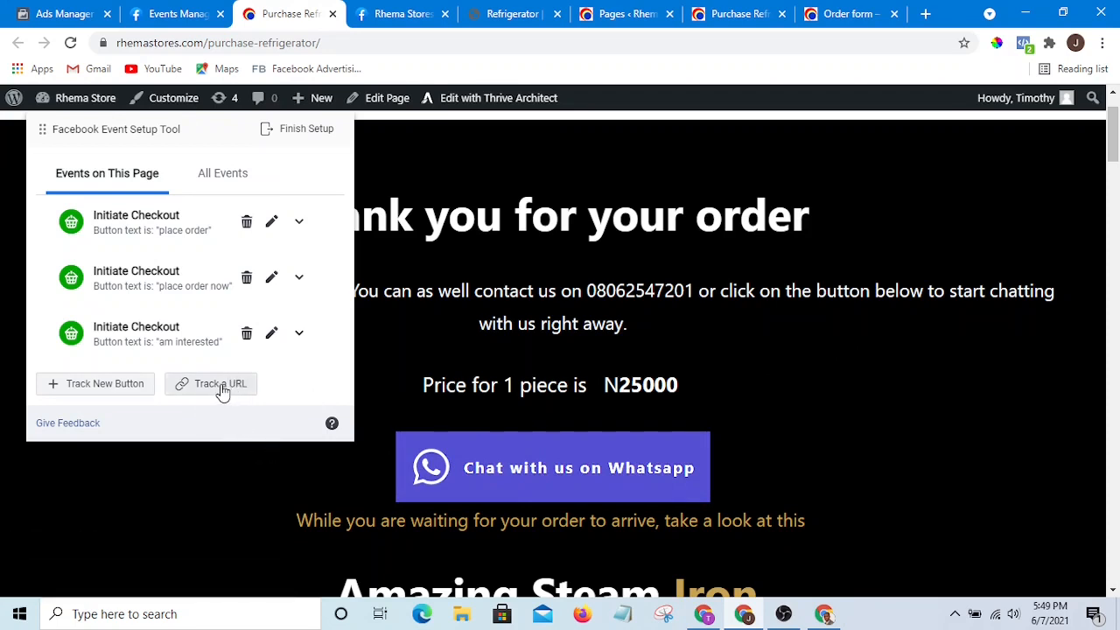
# - Start tracking this page's URL and select Purchase as the event to track
pyautogui.click(222, 387)
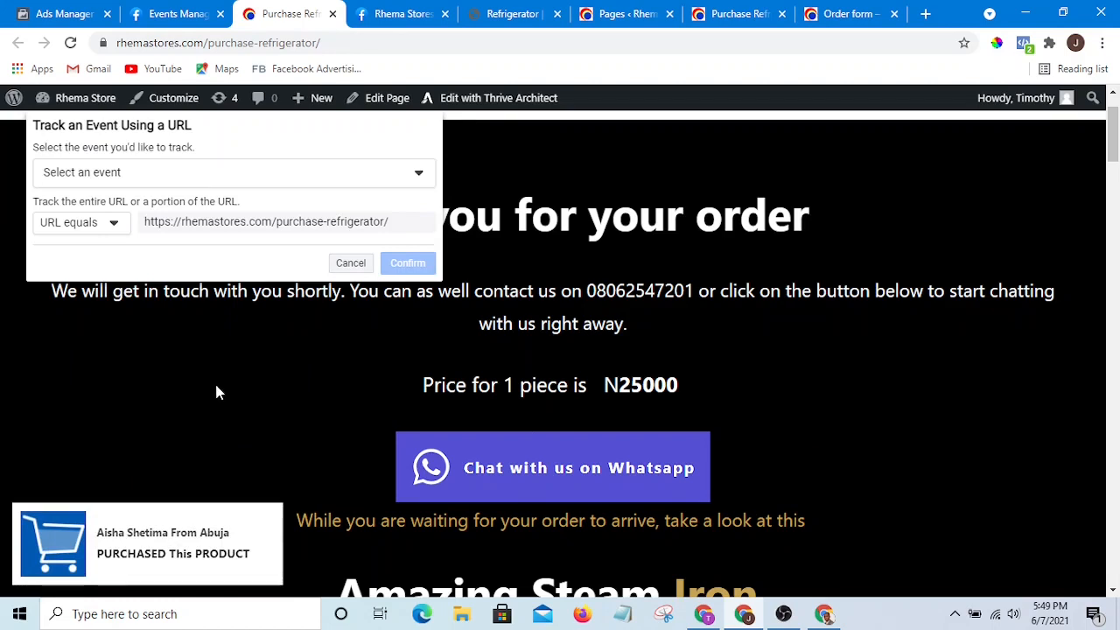
pyautogui.click(395, 180)
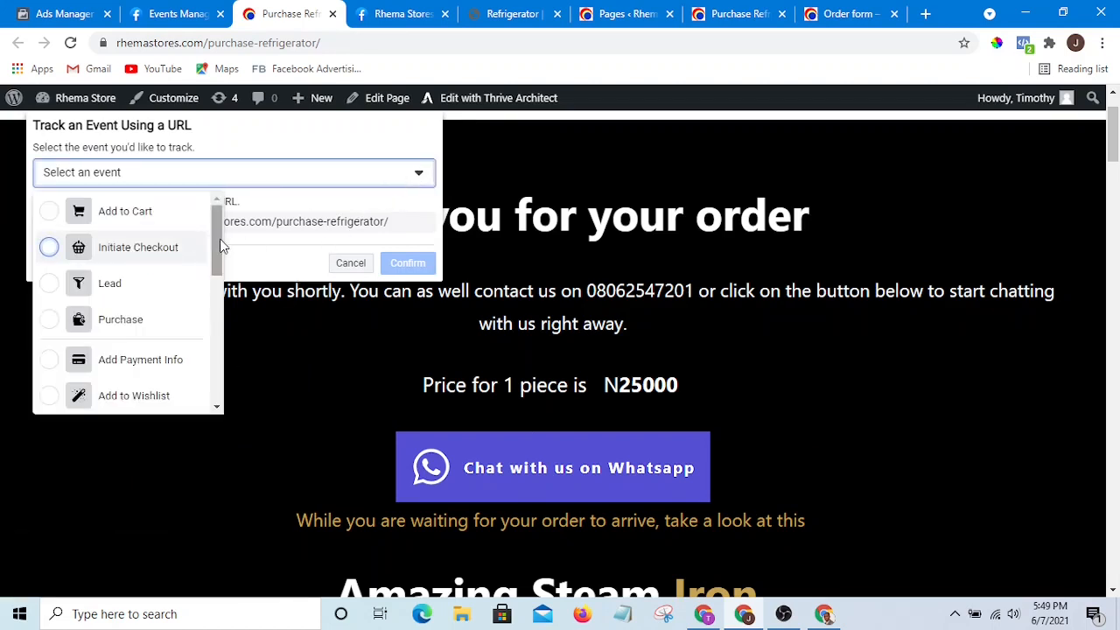
pyautogui.moveTo(216, 247); pyautogui.dragTo(203, 396)
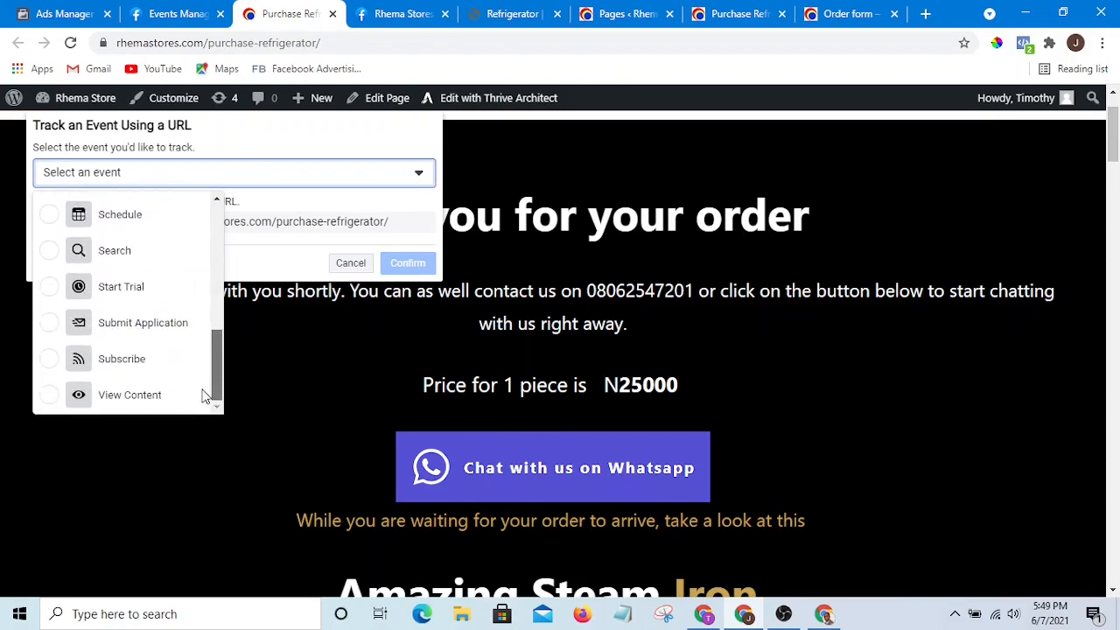
pyautogui.scroll(2, 199, 367)
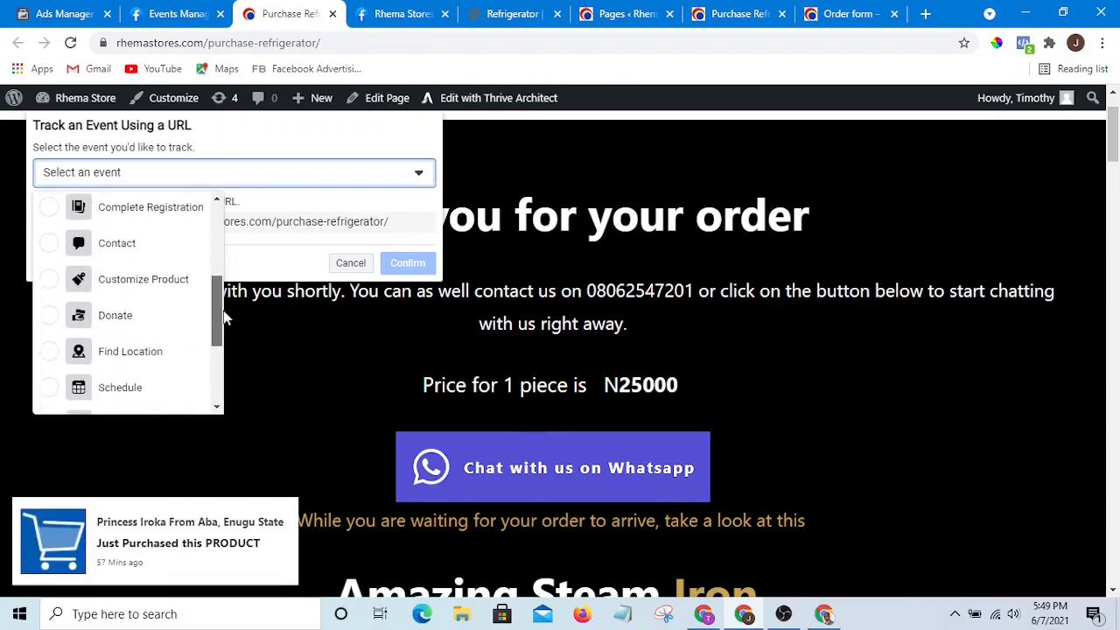
pyautogui.moveTo(219, 320); pyautogui.dragTo(246, 263)
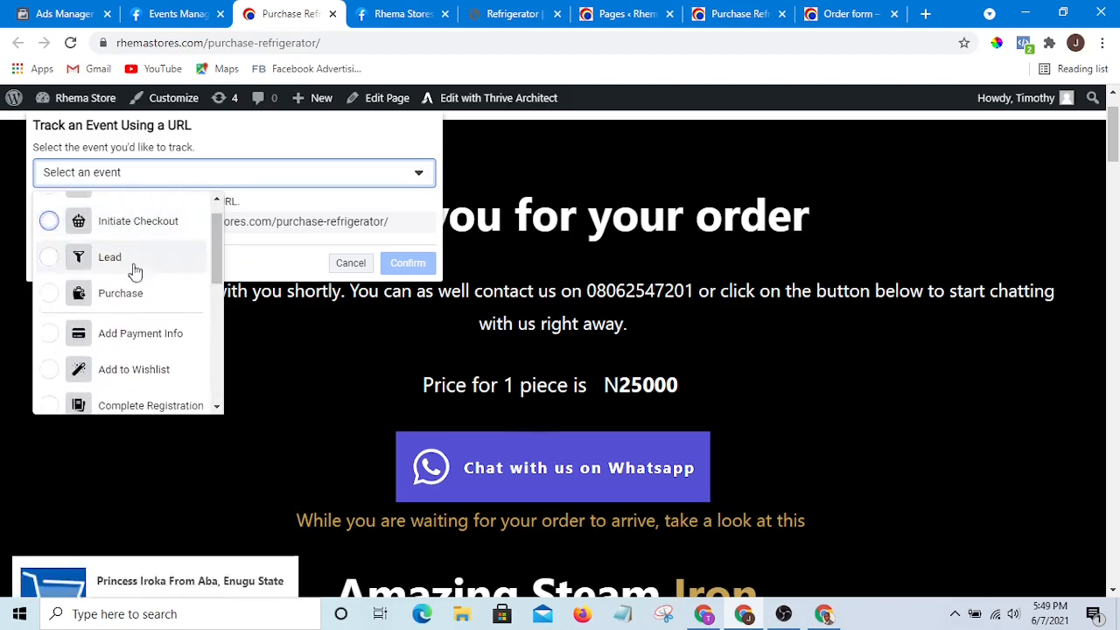
pyautogui.click(54, 300)
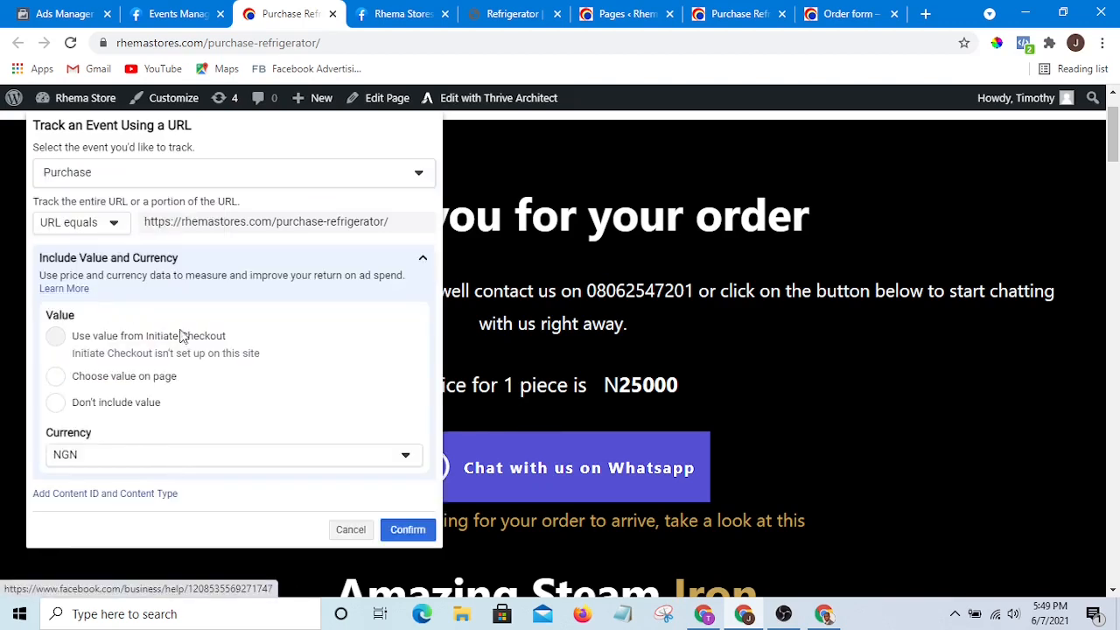
# - Set the Purchase value to be chosen on the page by picking the 25000 price
pyautogui.click(58, 382)
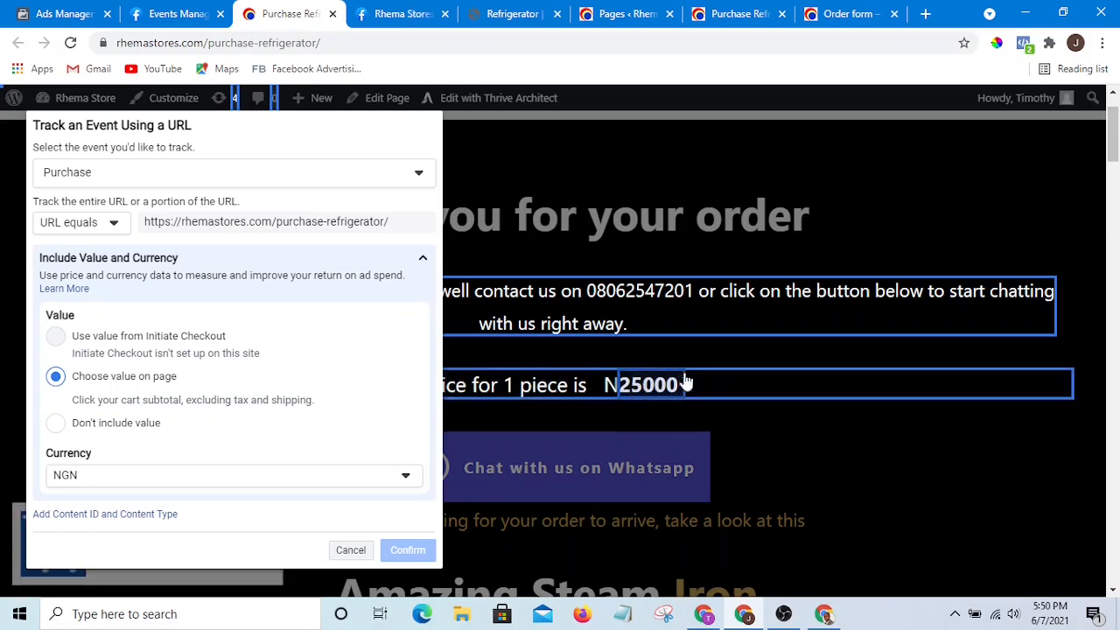
pyautogui.scroll(-6, 778, 385)
pyautogui.scroll(6, 670, 389)
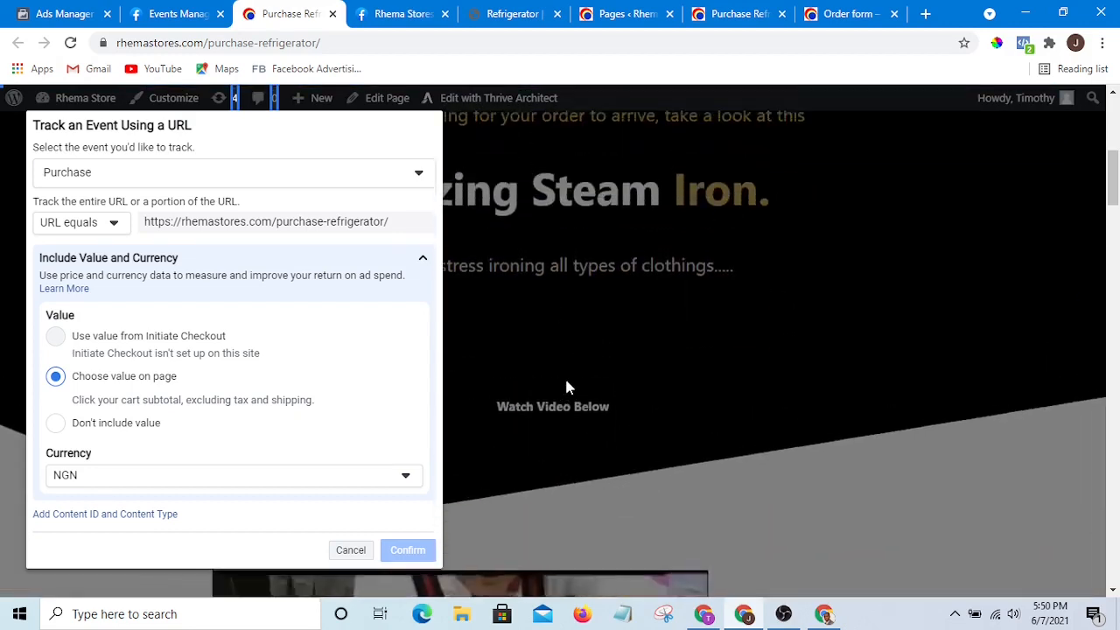
pyautogui.scroll(-1, 620, 468)
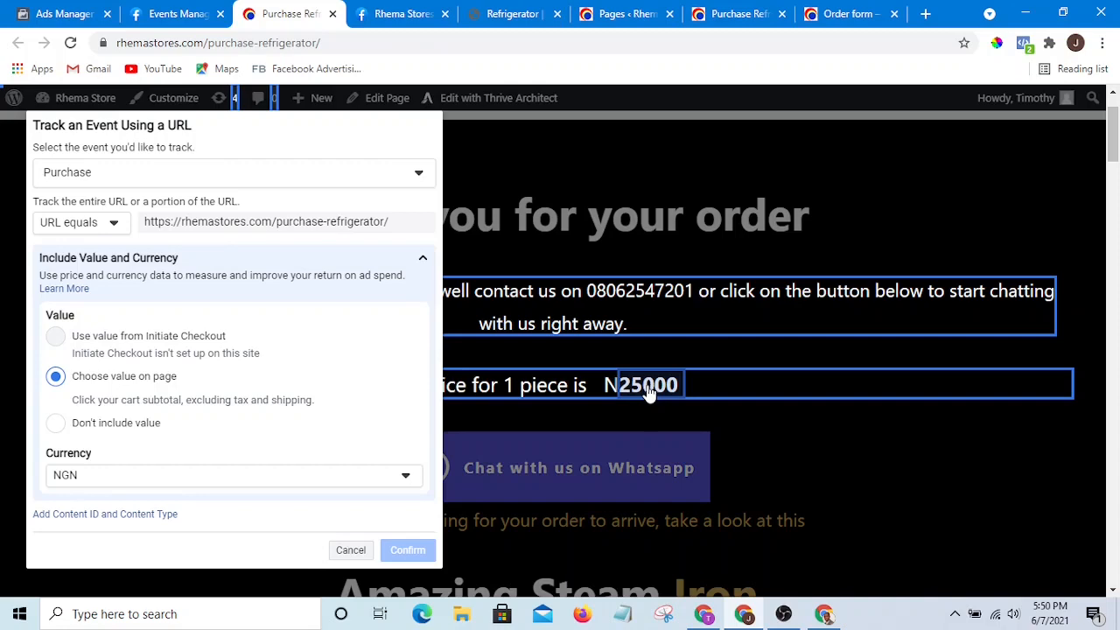
pyautogui.click(648, 394)
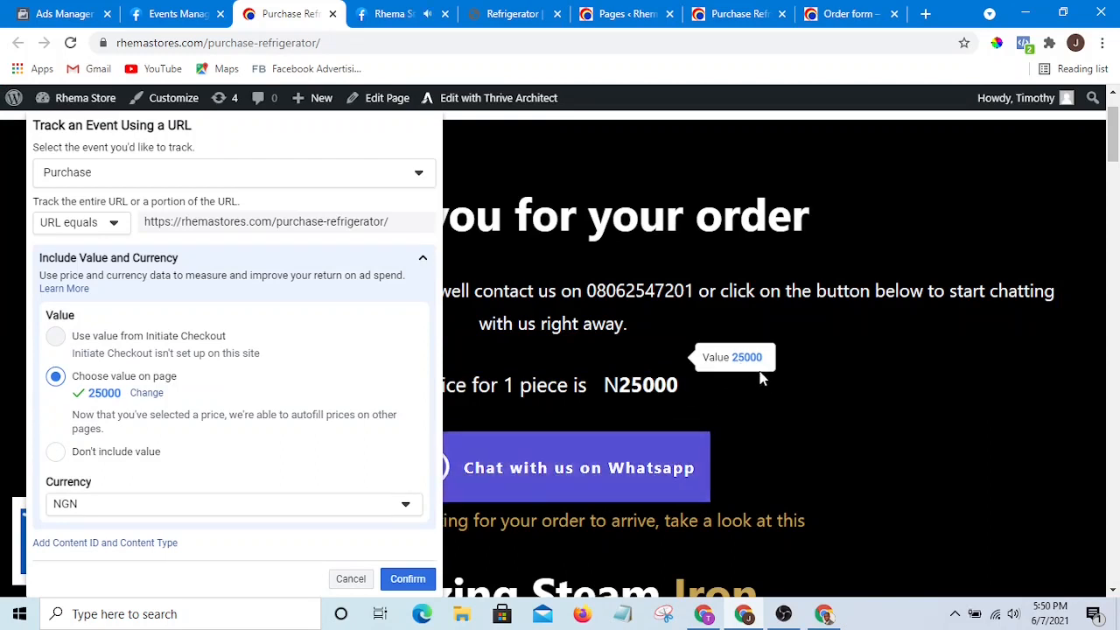
# - Confirm the Purchase URL event, keeping NGN as the currency
pyautogui.scroll(-1, 758, 354)
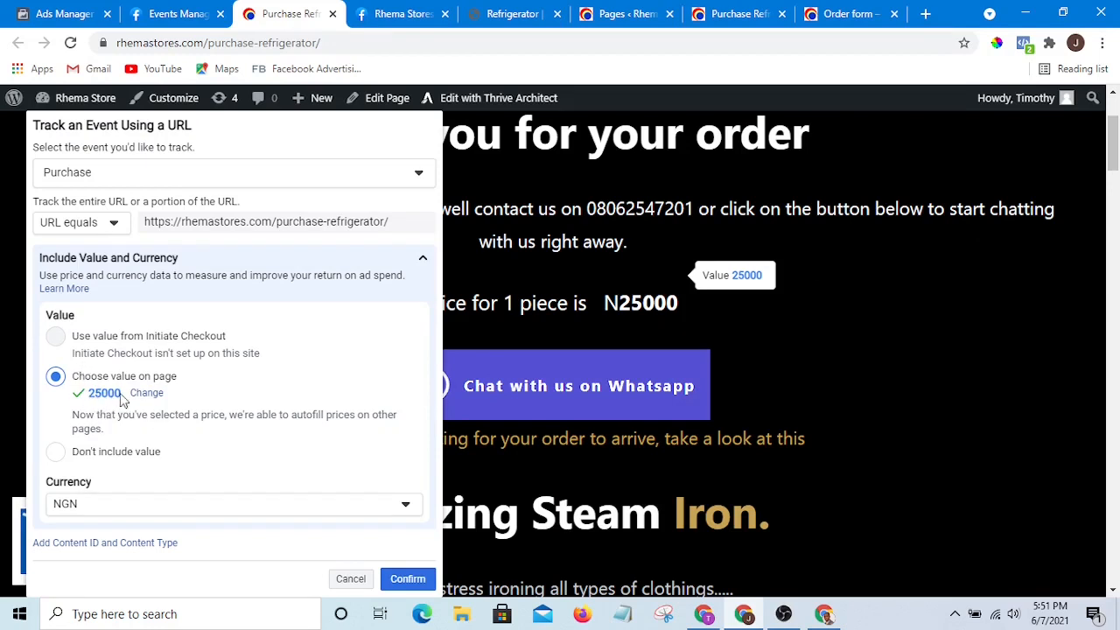
pyautogui.scroll(-1, 381, 416)
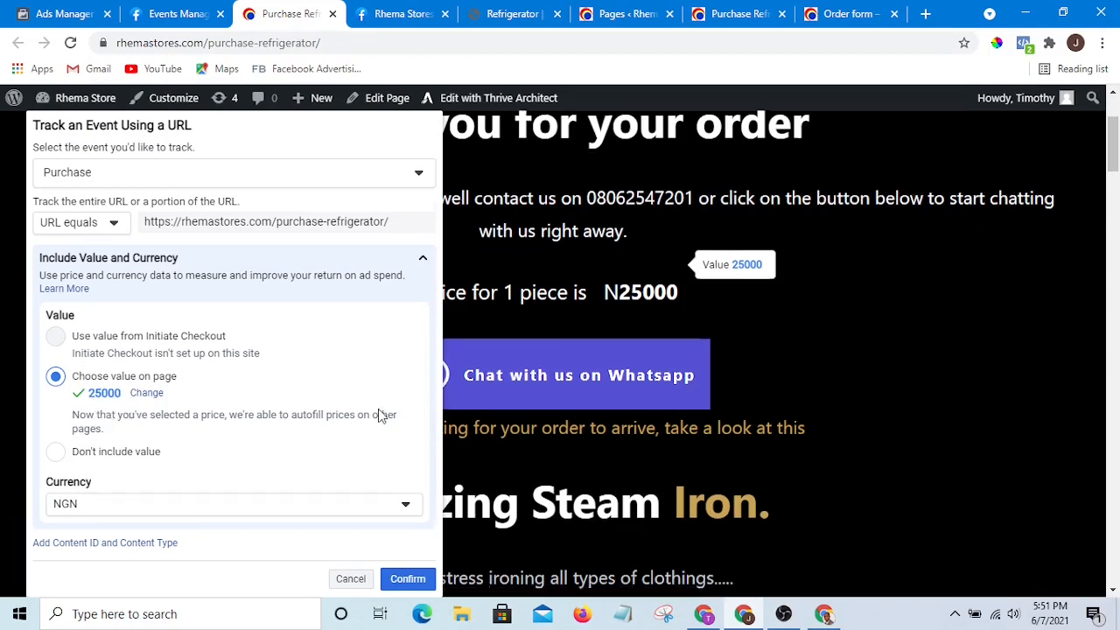
pyautogui.scroll(-2, 294, 461)
pyautogui.scroll(-1, 263, 462)
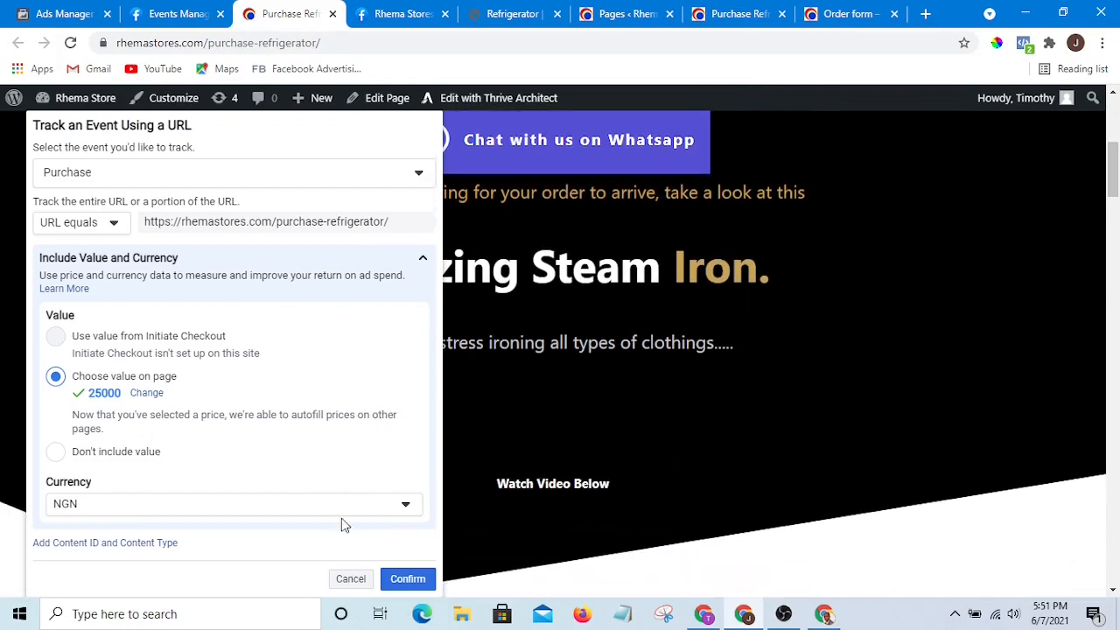
pyautogui.click(410, 581)
pyautogui.click(125, 505)
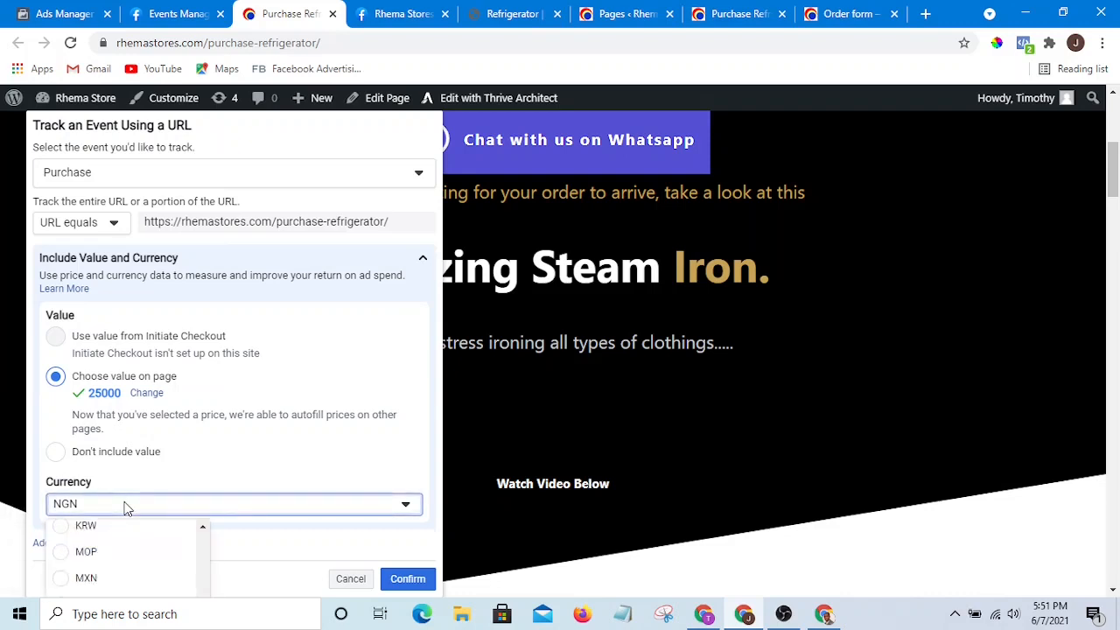
pyautogui.click(125, 507)
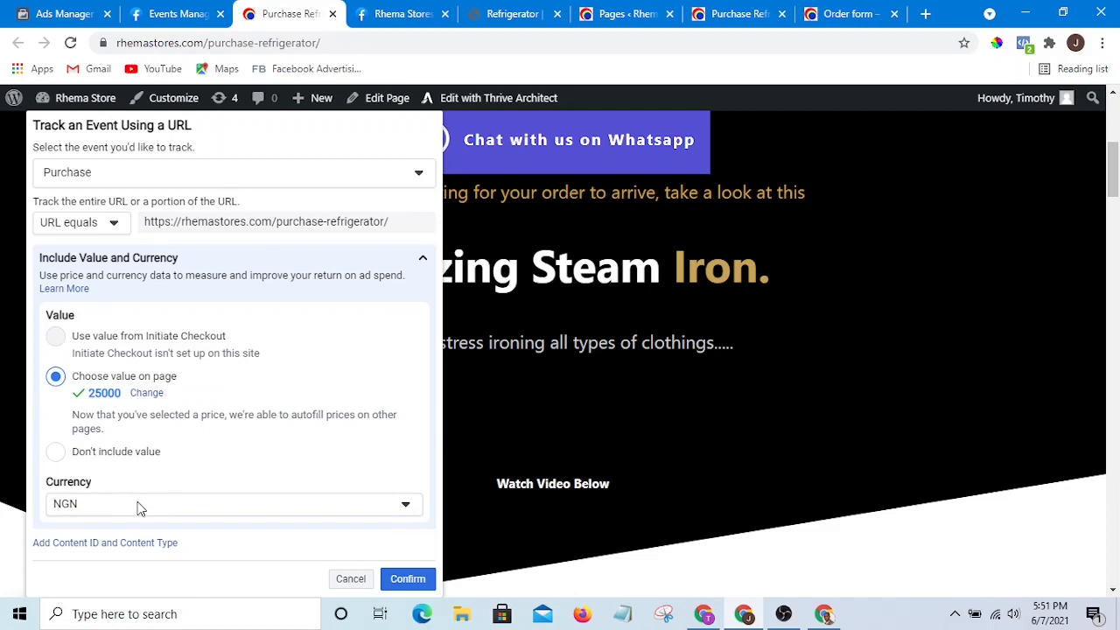
pyautogui.click(408, 579)
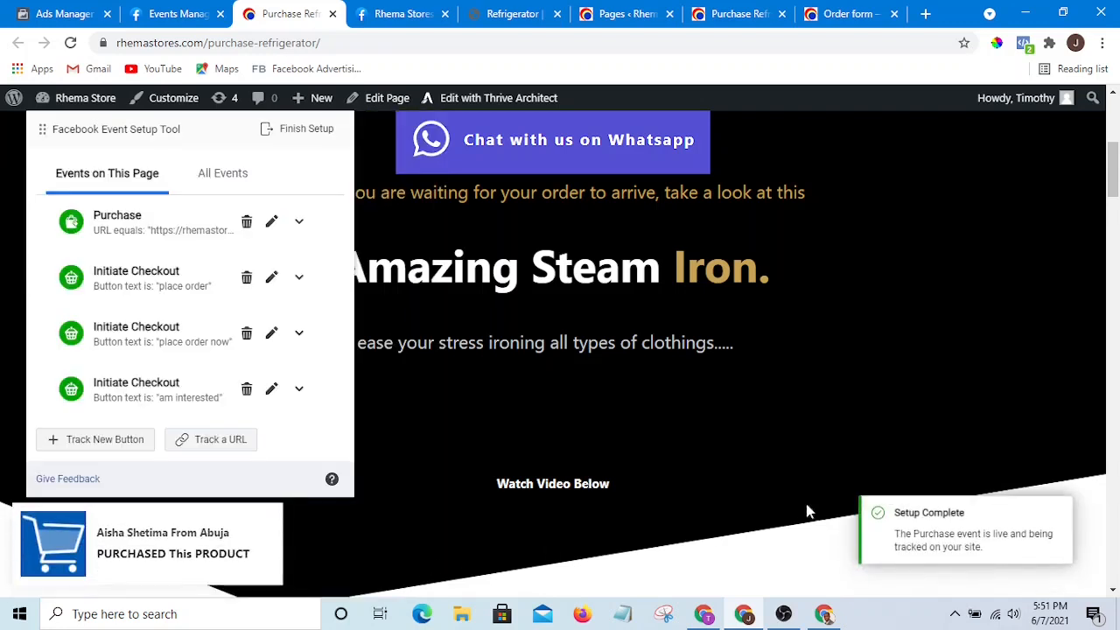
# - Finish the event setup and rate the Event Setup Tool as helpful
pyautogui.click(306, 130)
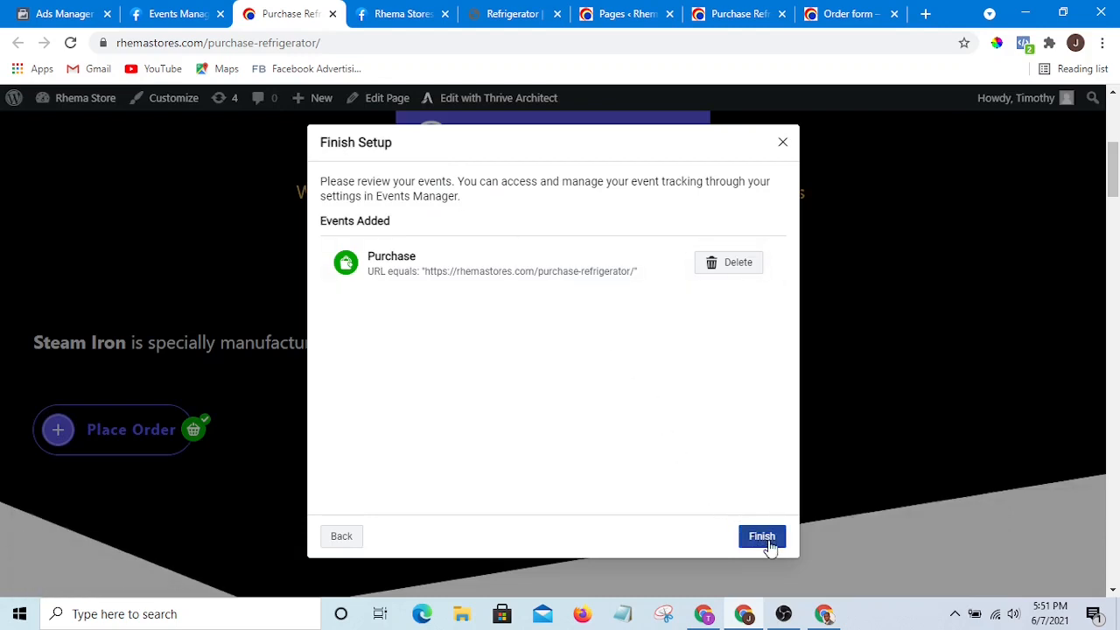
pyautogui.click(765, 536)
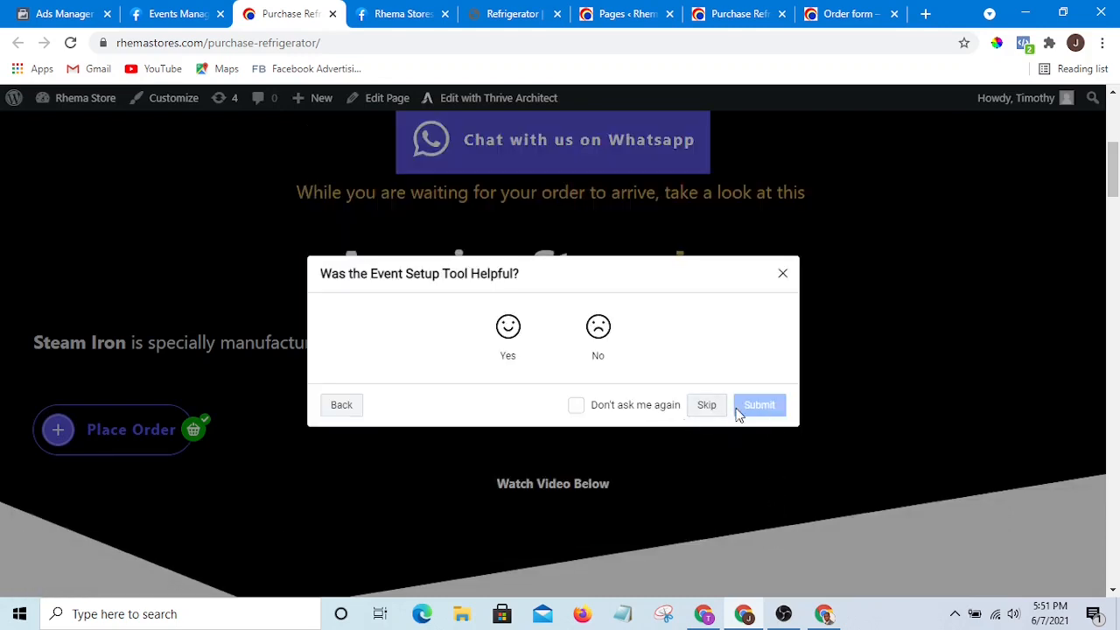
pyautogui.click(508, 331)
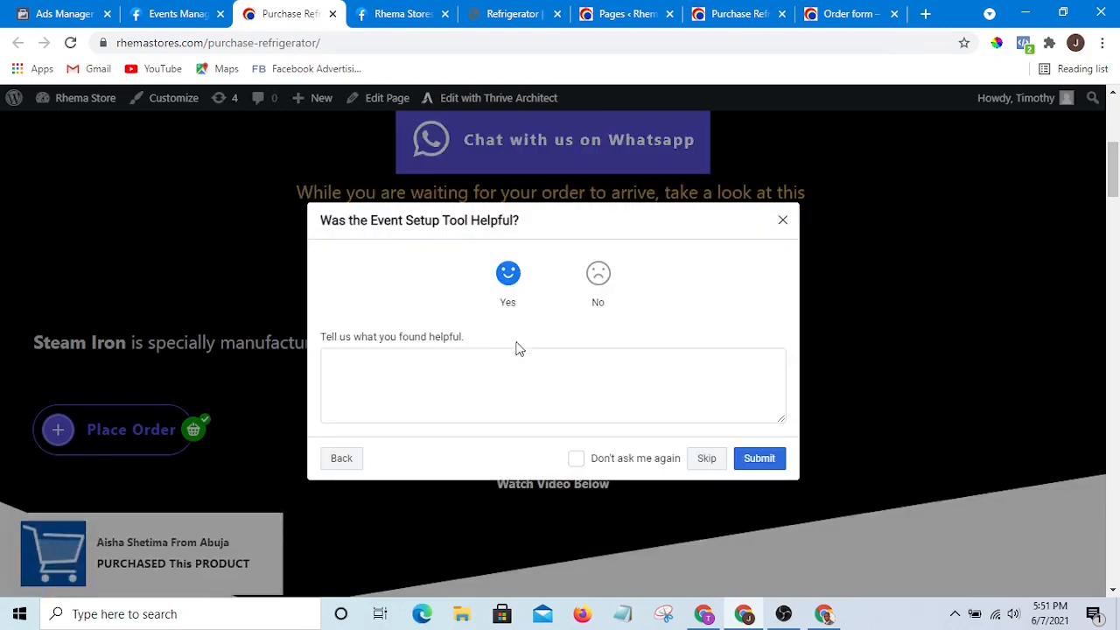
# - Submit the feedback comment Satisfied and close the feedback dialog
pyautogui.click(534, 379)
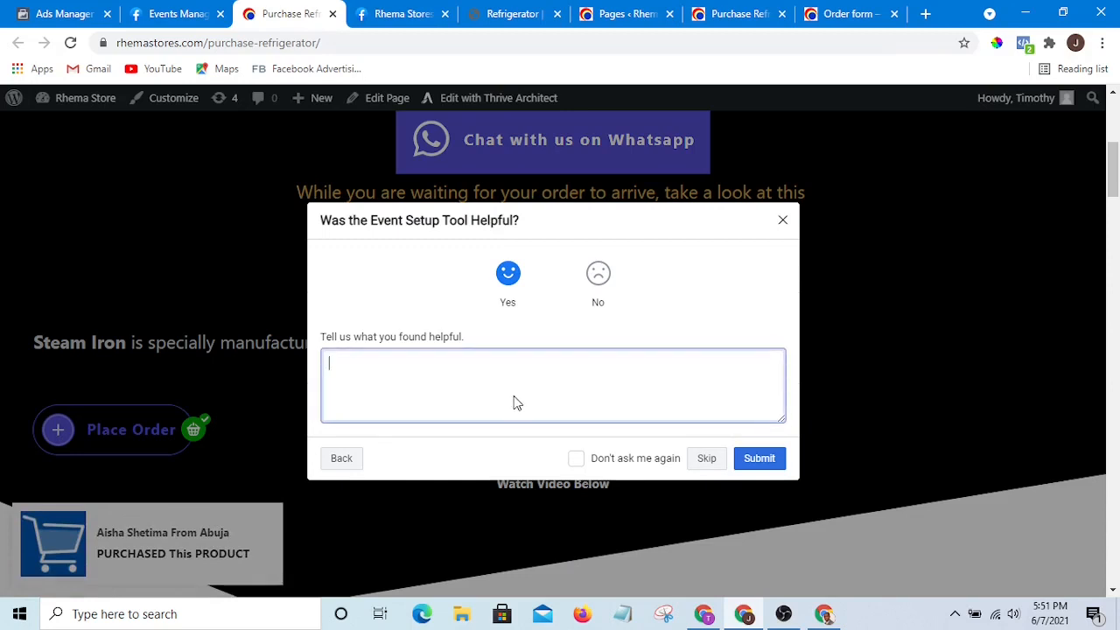
pyautogui.write('T')
pyautogui.press('BackSpace')
pyautogui.write('Sa')
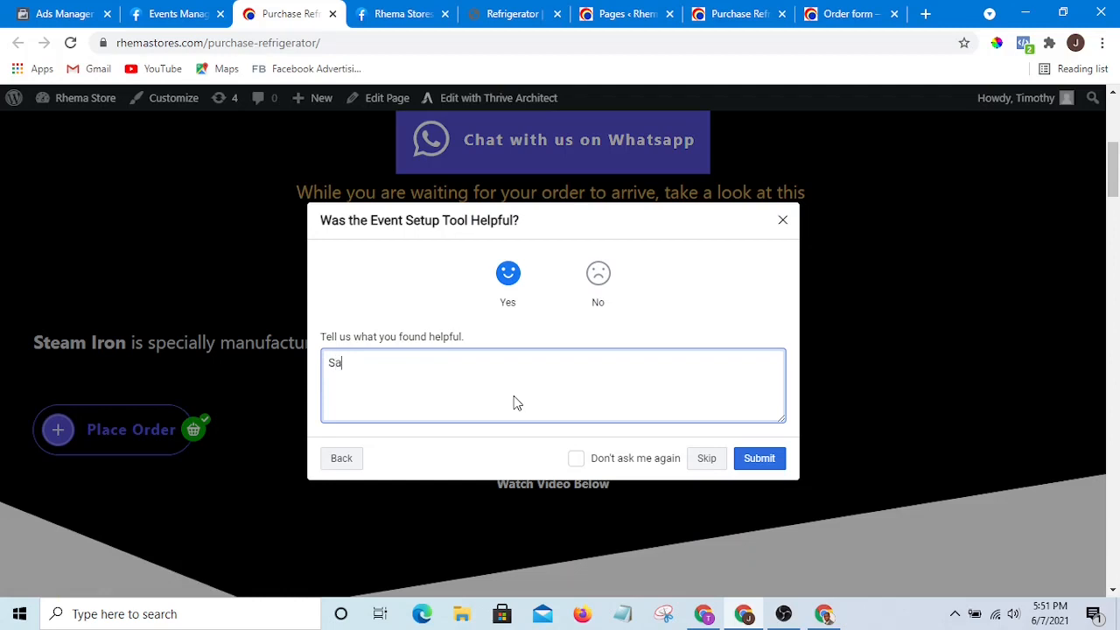
pyautogui.write('tisfied')
pyautogui.click(761, 458)
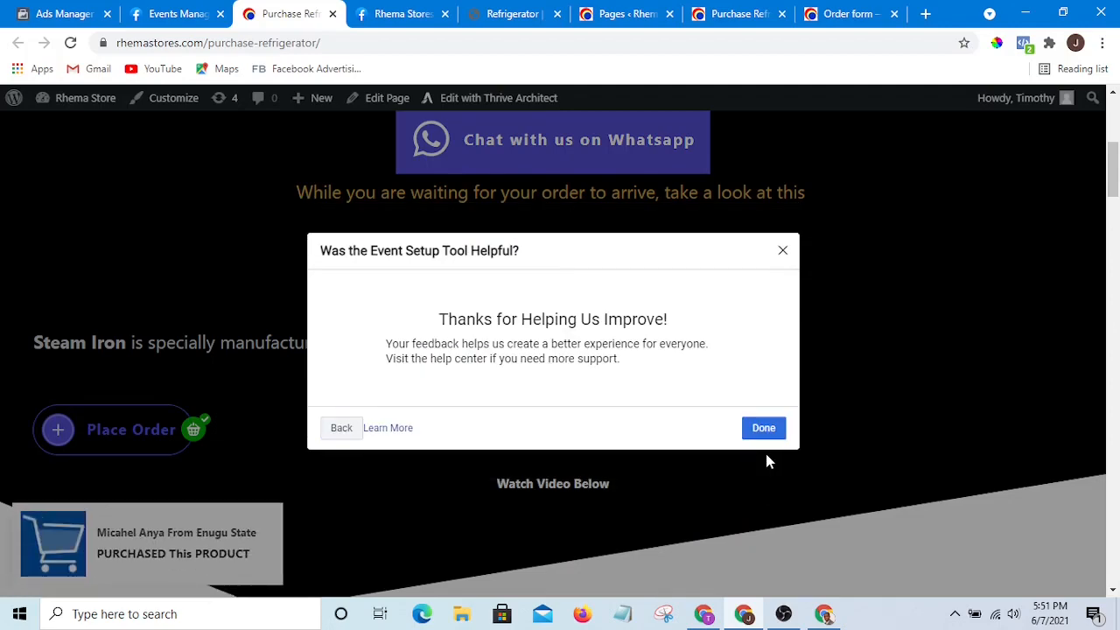
pyautogui.click(765, 428)
pyautogui.click(767, 423)
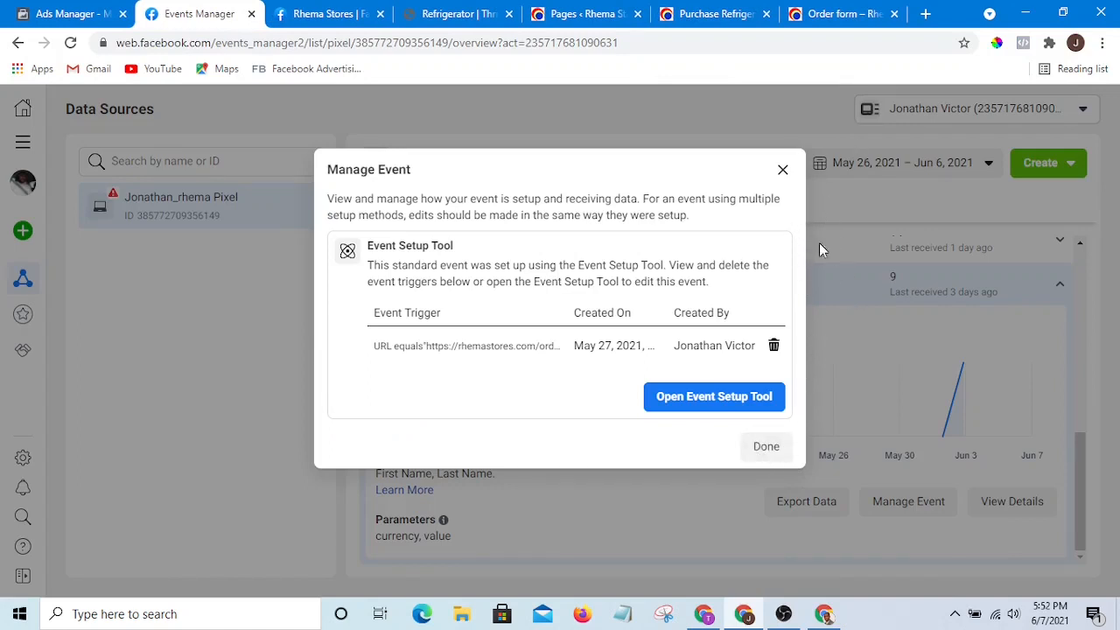
# - Close the Manage Event dialog in Events Manager and review the pixel's list of events
pyautogui.click(783, 171)
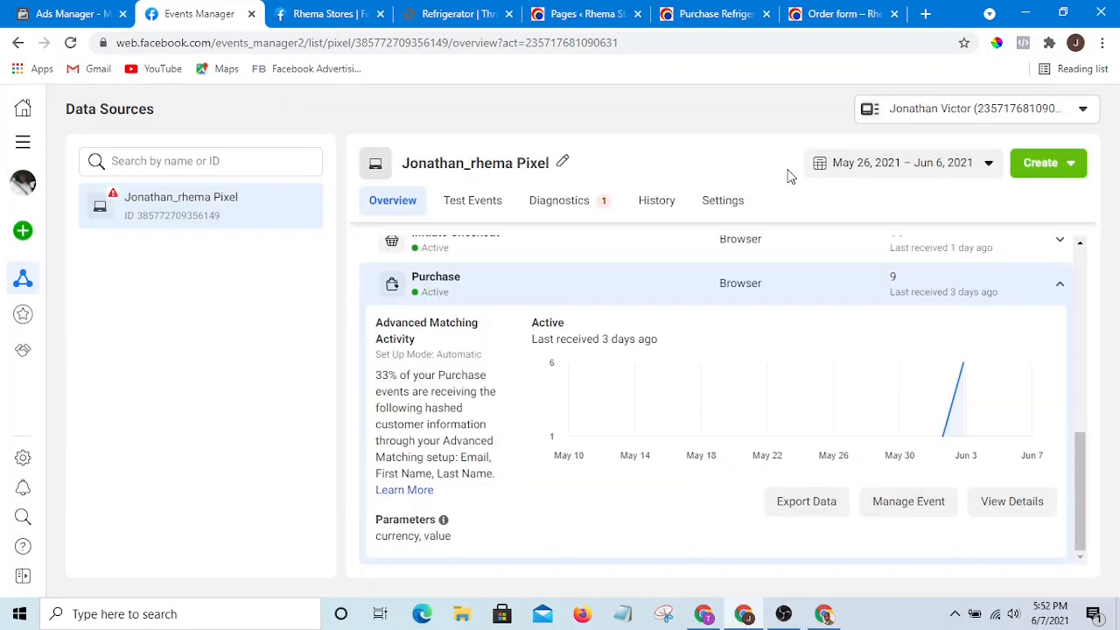
pyautogui.click(1060, 289)
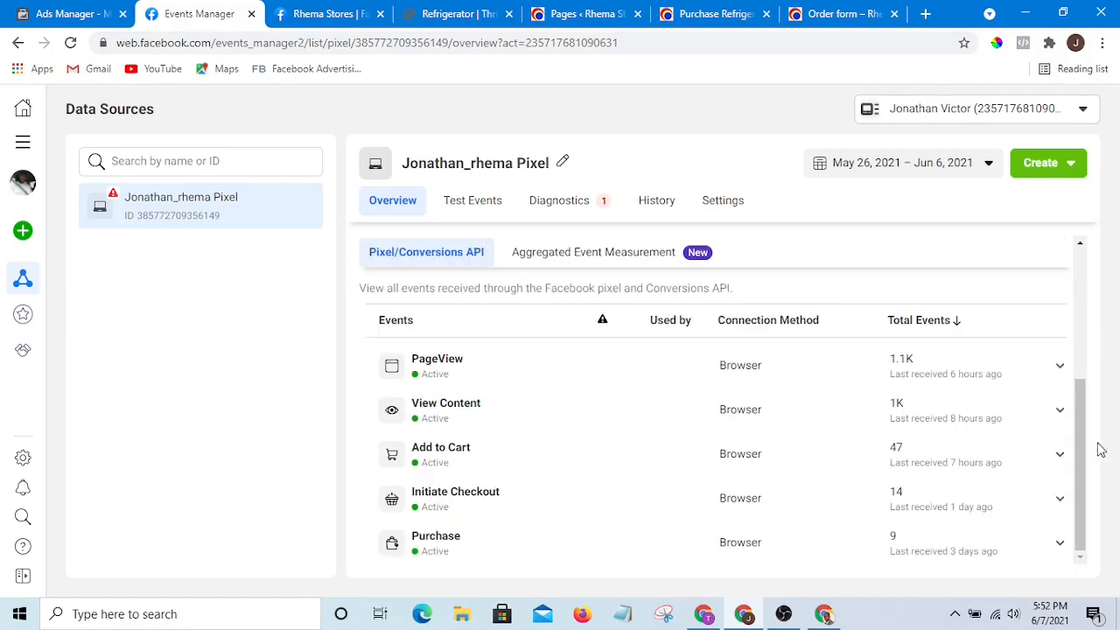
pyautogui.moveTo(1079, 429); pyautogui.dragTo(1075, 490)
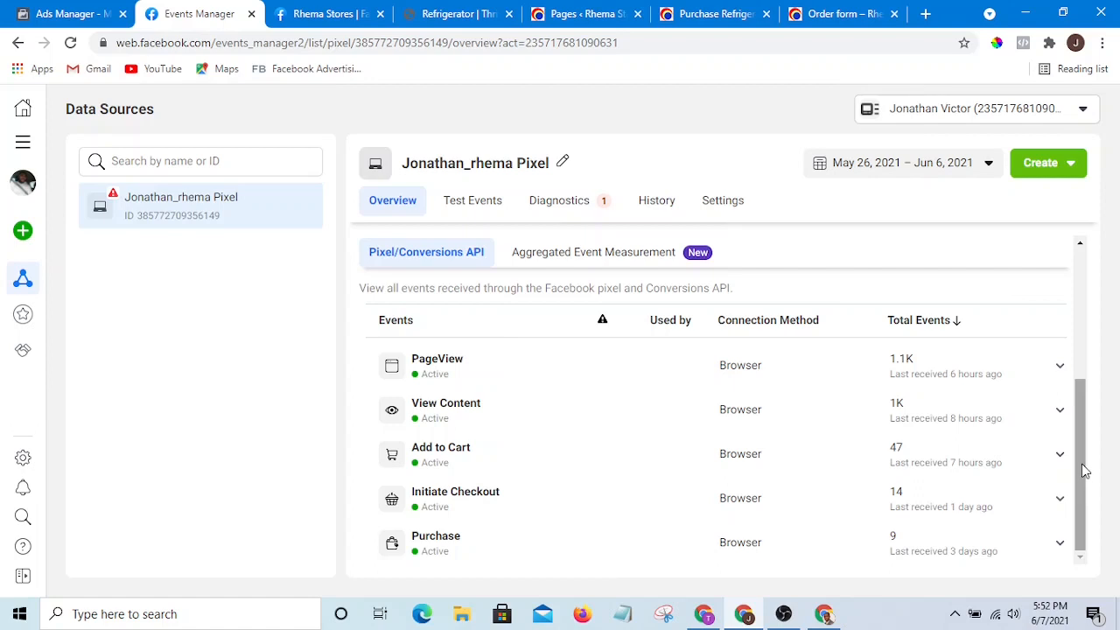
pyautogui.scroll(1, 1081, 477)
pyautogui.scroll(-1, 1076, 486)
pyautogui.moveTo(1080, 457); pyautogui.dragTo(1092, 492)
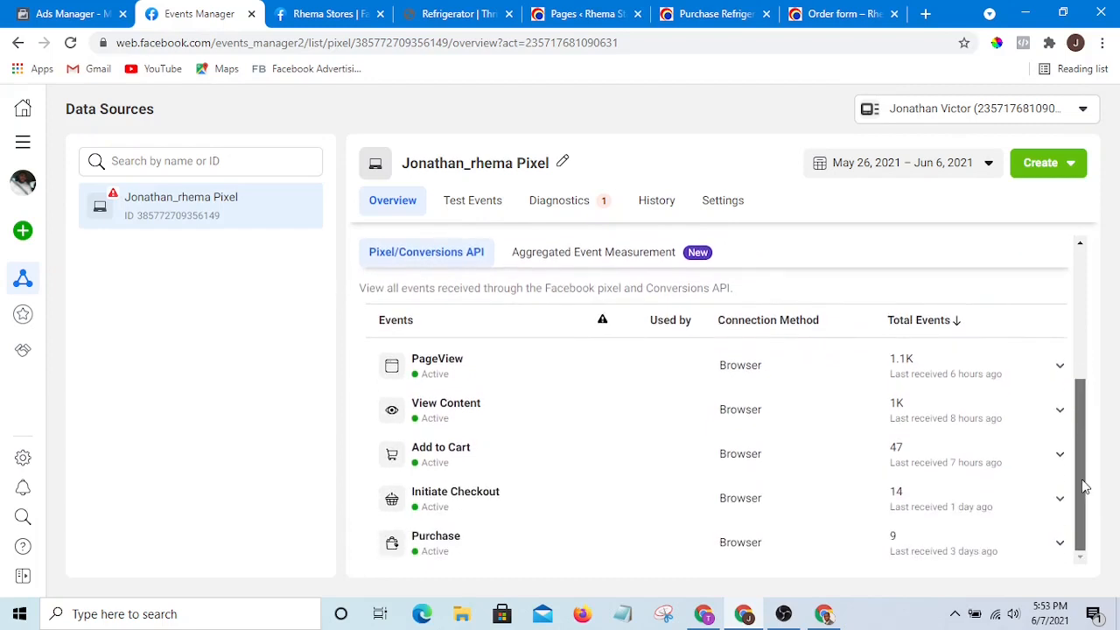